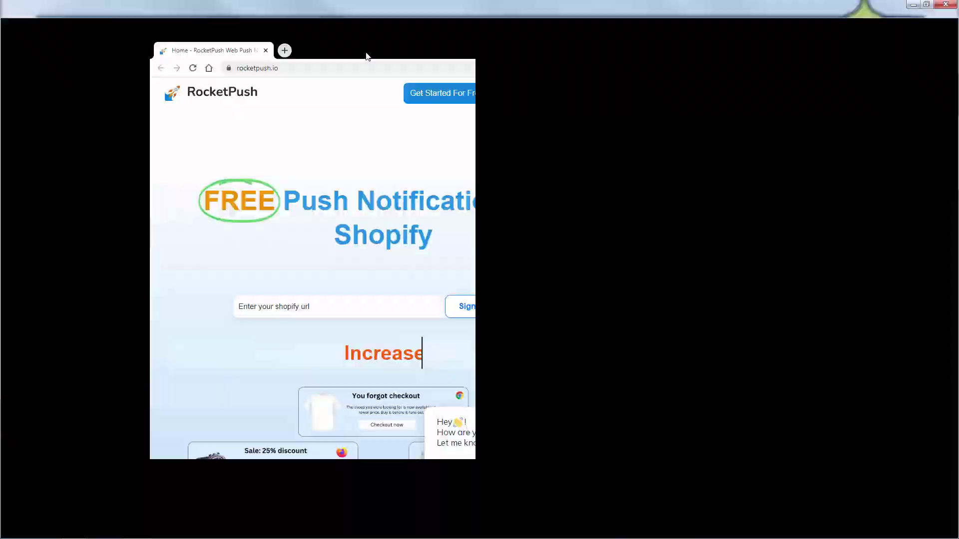
Maximize Chrome, browse the rocketpush.io features, and merge the App Store listing window in as a tab.
double_click(364, 56)
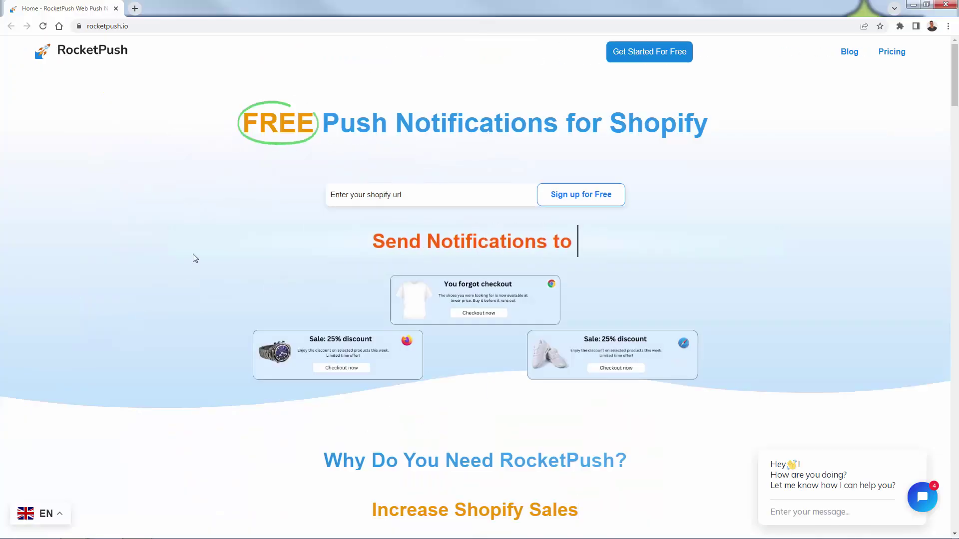
scroll(193, 254, "down", 2)
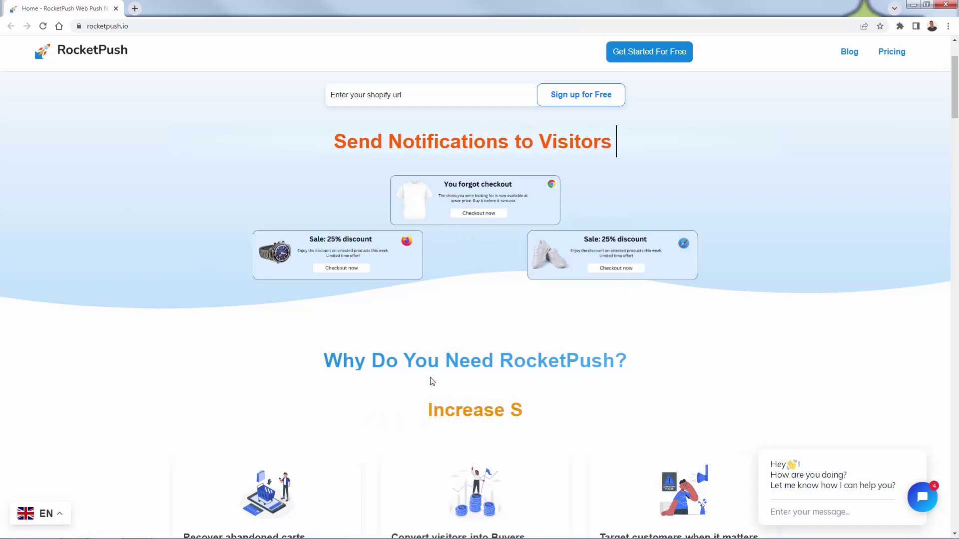
scroll(380, 308, "down", 2)
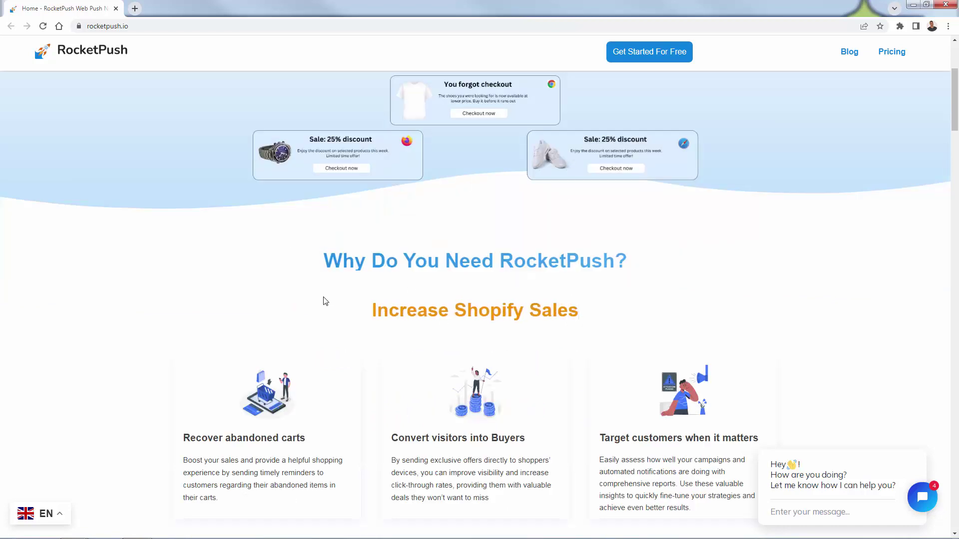
scroll(325, 301, "down", 3)
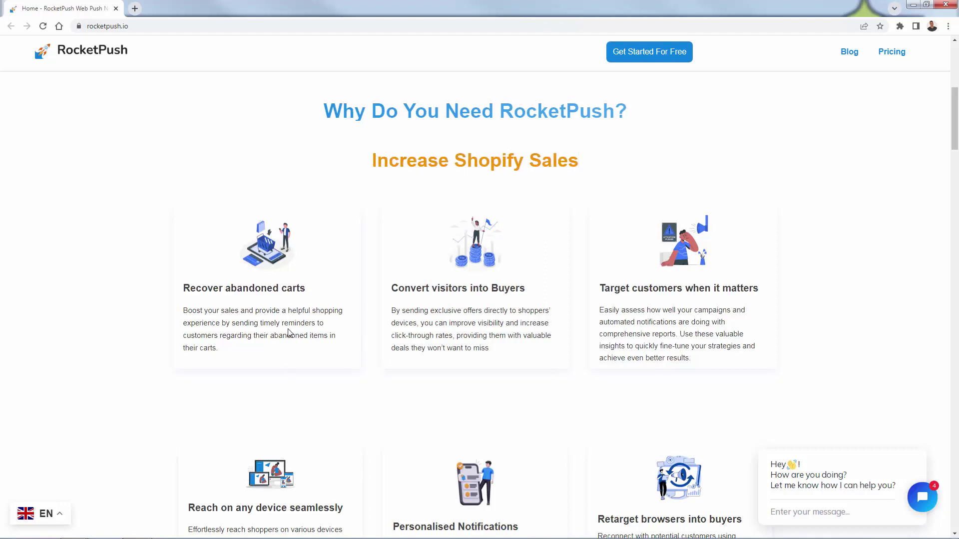
scroll(289, 333, "down", 1)
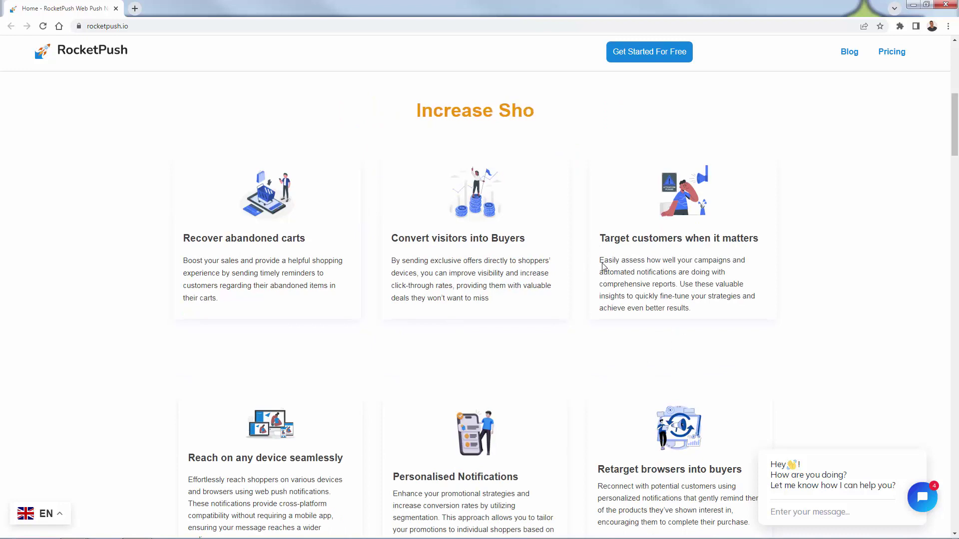
scroll(497, 193, "up", 3)
scroll(381, 178, "up", 3)
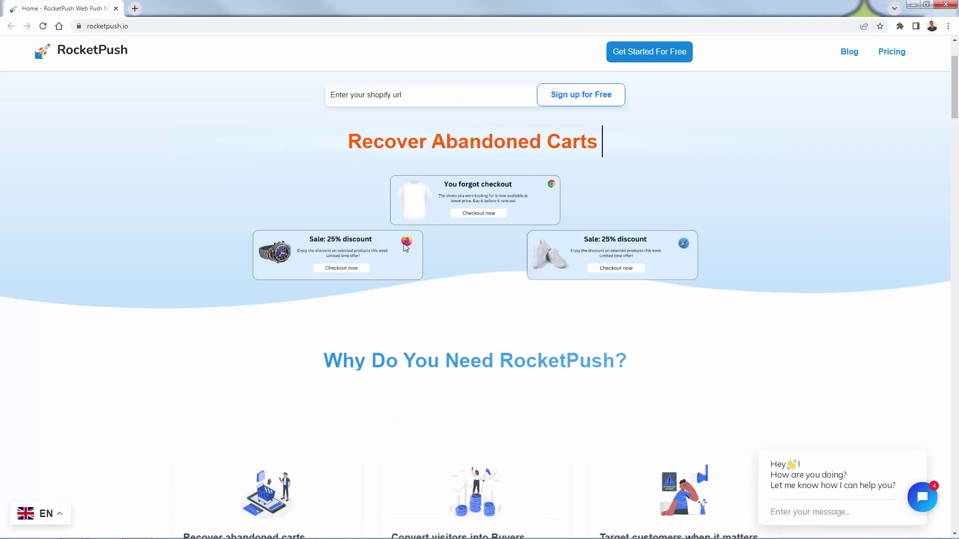
scroll(405, 247, "down", 6)
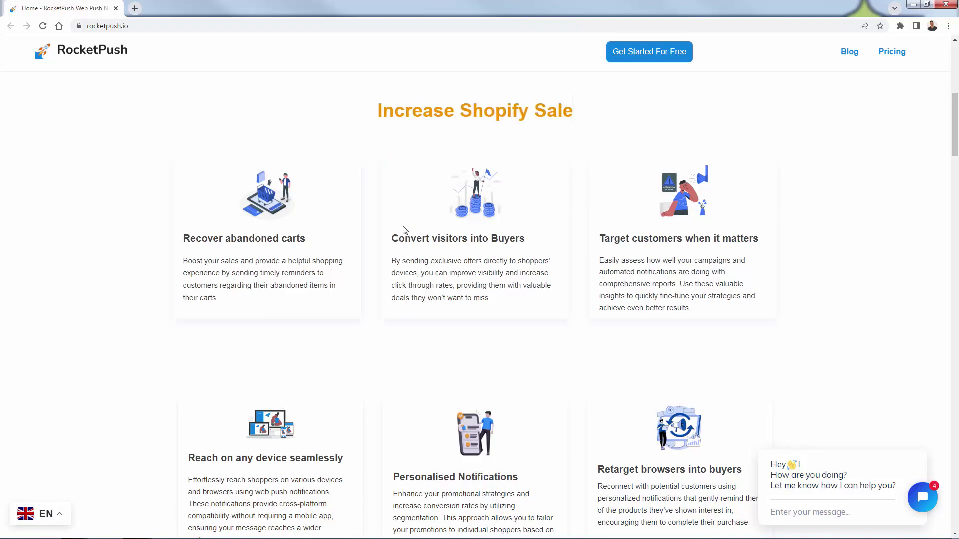
scroll(405, 230, "down", 4)
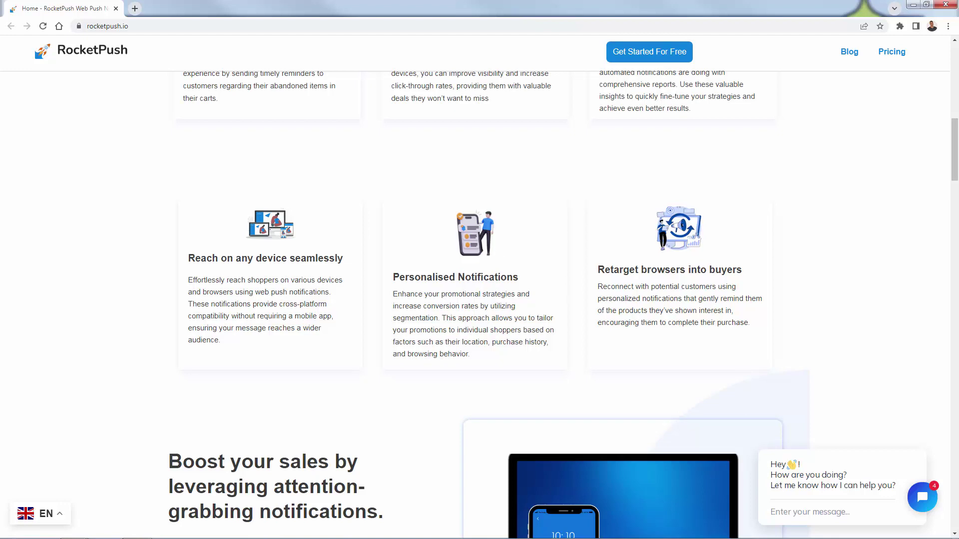
key("alt+Tab")
left_click_drag(256, 47, 180, 10)
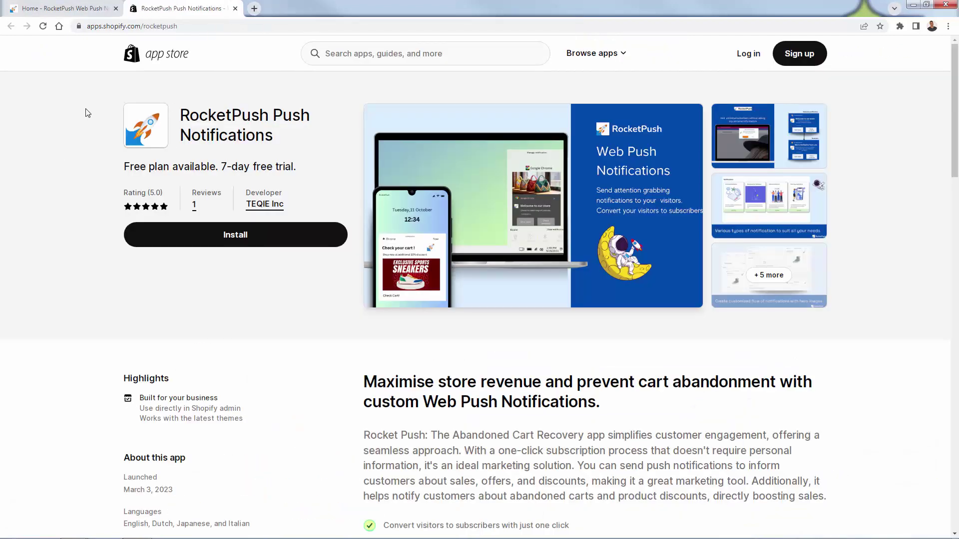
scroll(82, 112, "down", 2)
scroll(137, 120, "up", 2)
left_click(418, 203)
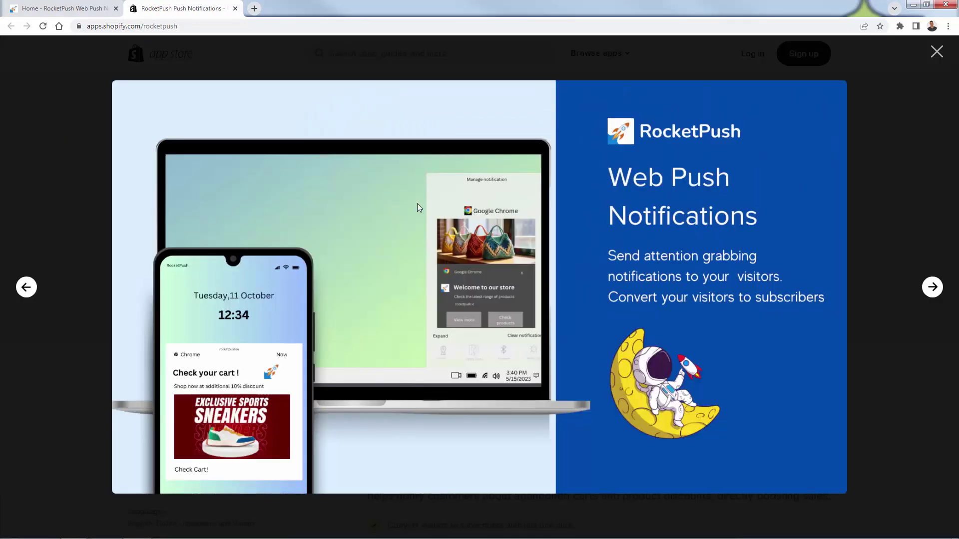
left_click(932, 288)
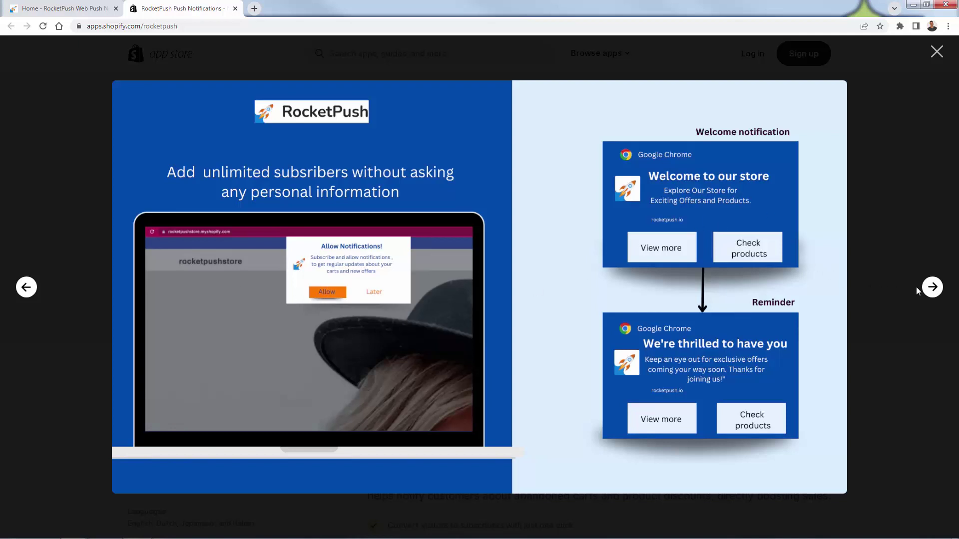
left_click(933, 288)
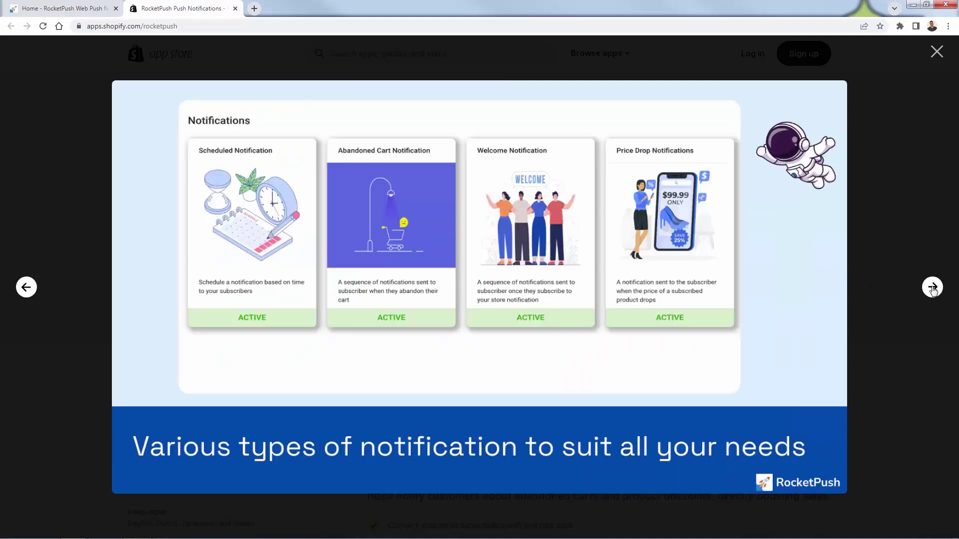
left_click(937, 59)
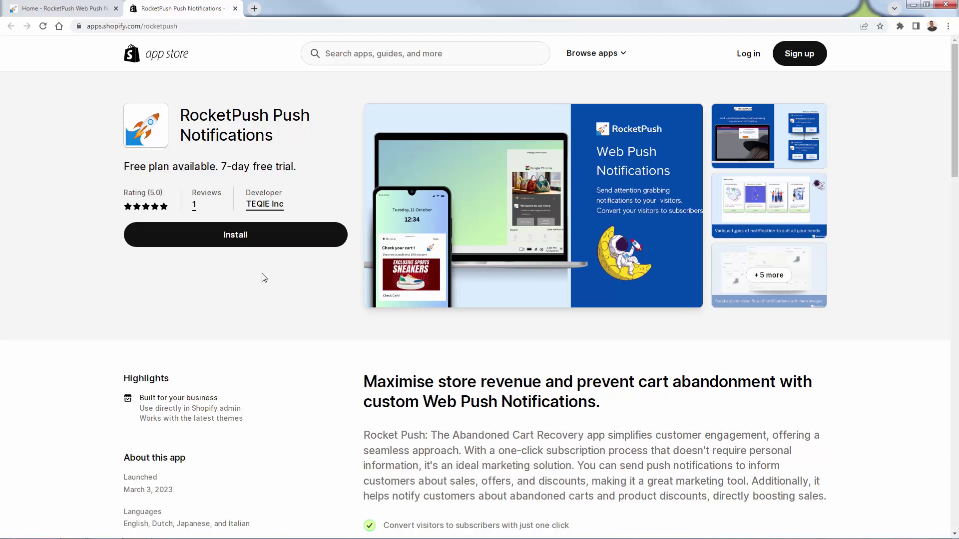
left_click(245, 235)
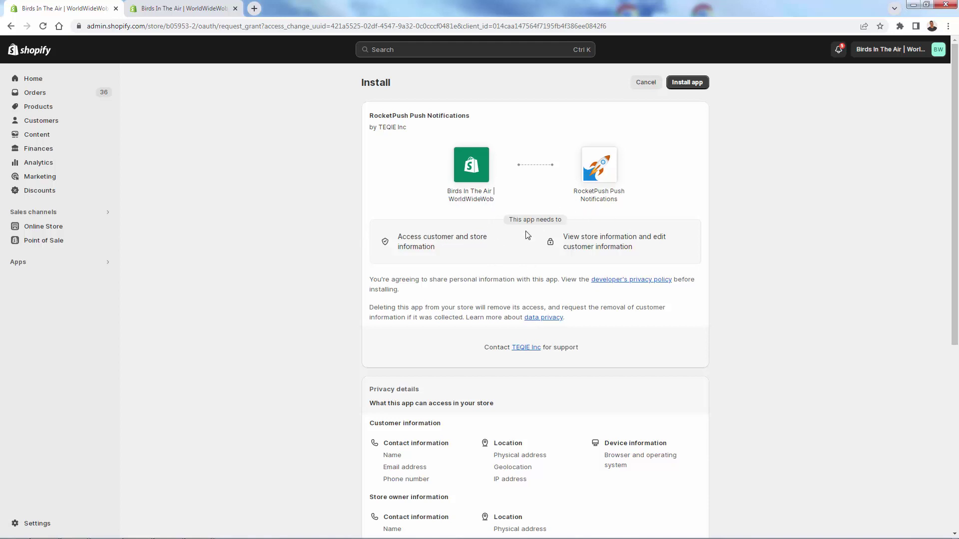
Approve installing RocketPush Push Notifications on the store from the permissions page.
left_click(679, 83)
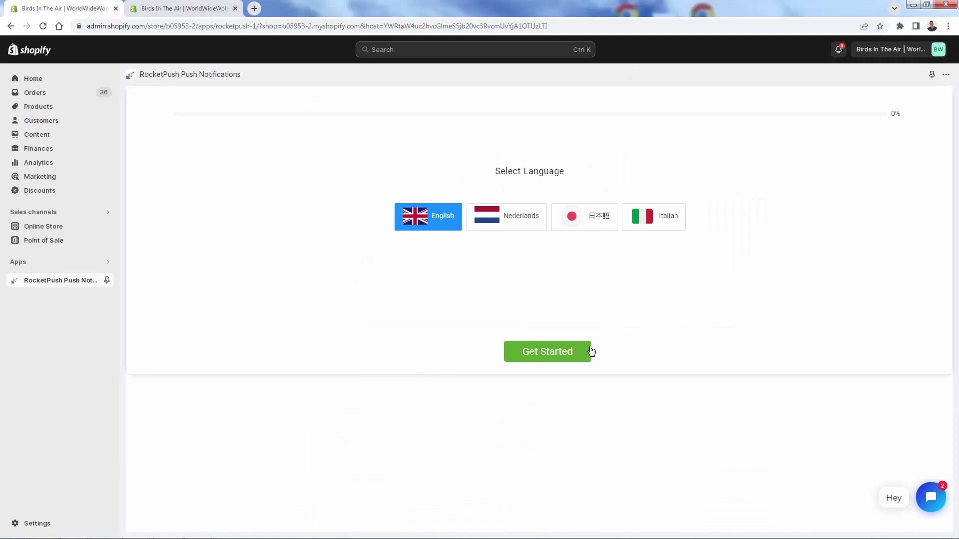
Start the setup wizard in English and advance past the Welcome and logo upload steps.
left_click(538, 357)
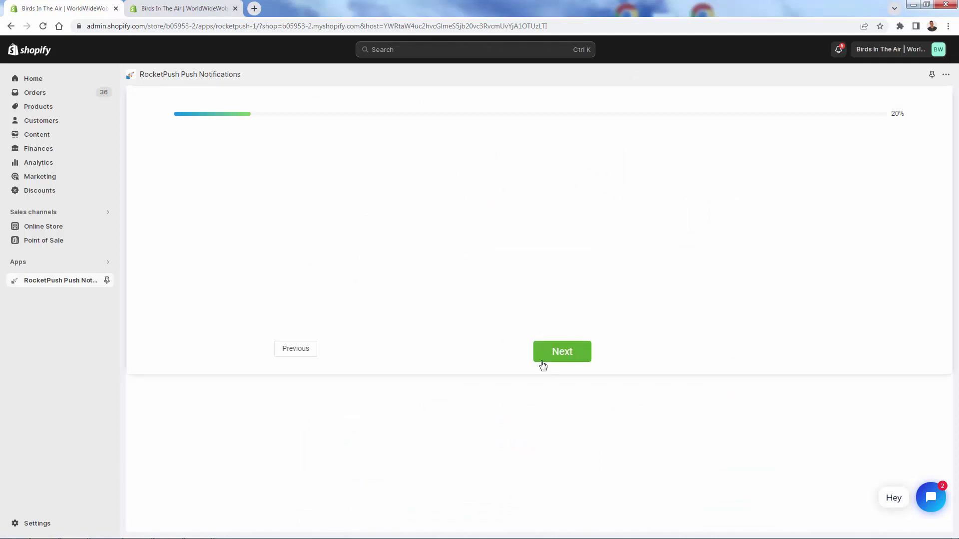
left_click_drag(363, 191, 671, 190)
left_click(685, 296)
left_click(570, 361)
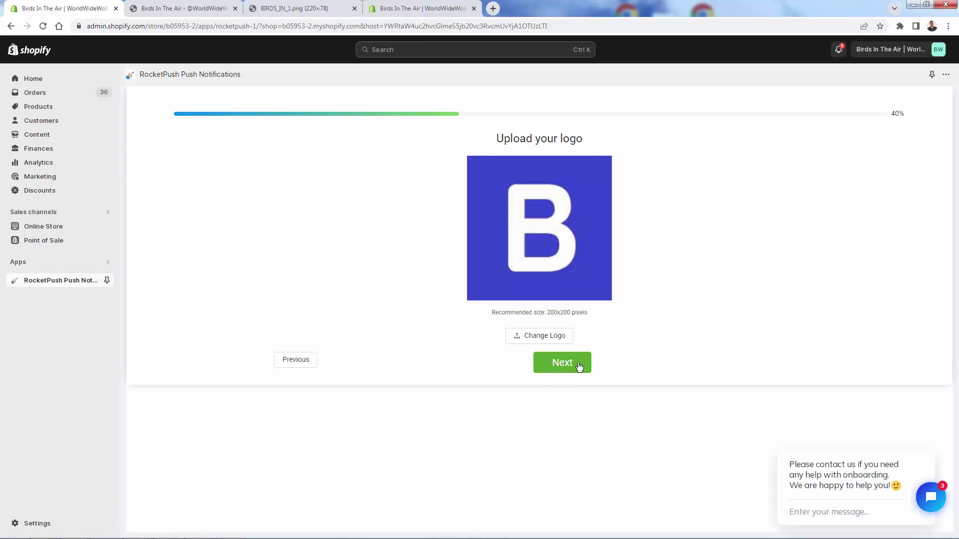
left_click(579, 367)
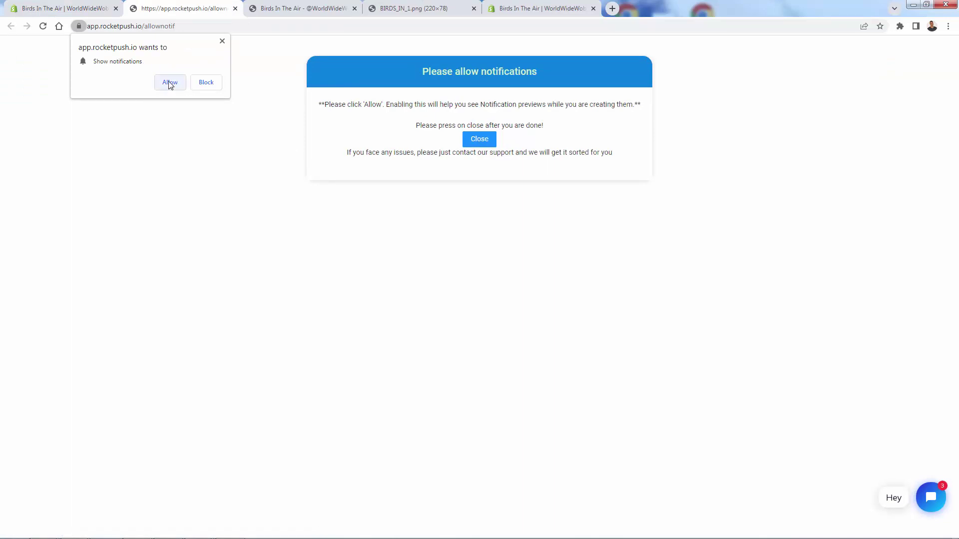
Allow browser notifications, close the permission page, and advance to the app extension step.
left_click(170, 83)
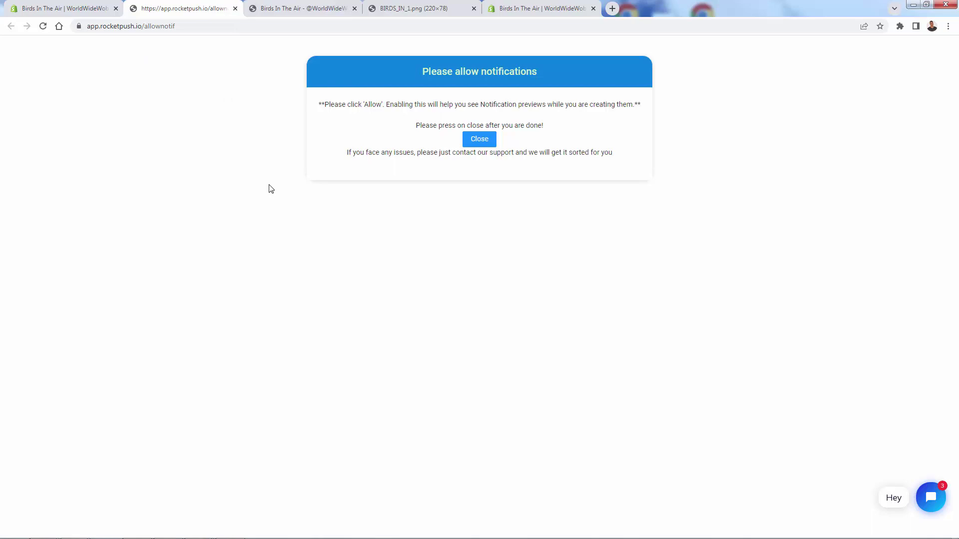
left_click(488, 144)
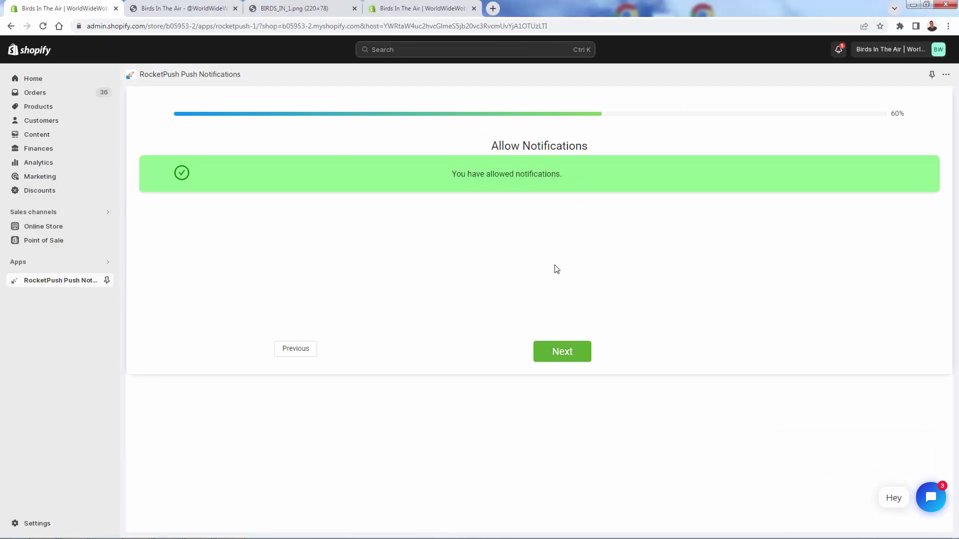
left_click(559, 354)
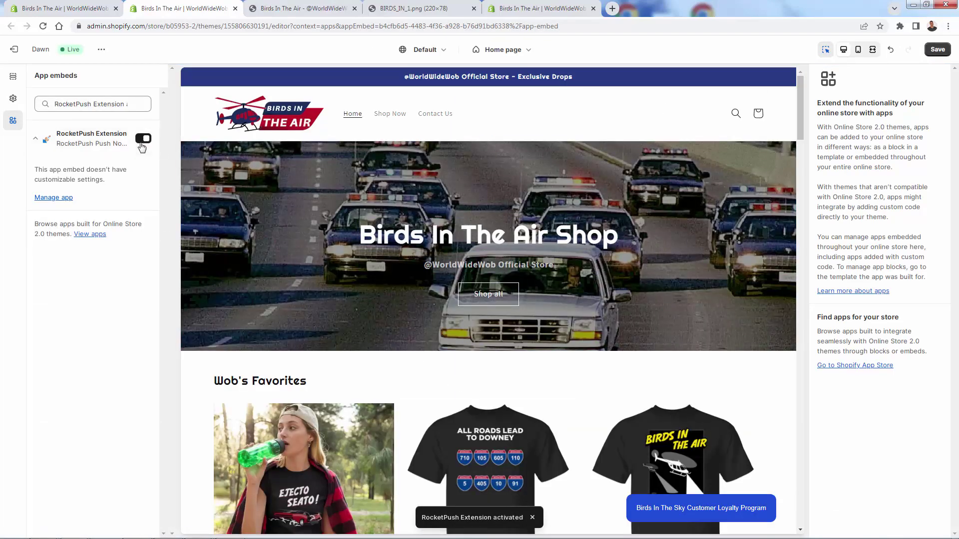
Save the Dawn theme, then skip the extension step confirming the embed is already enabled.
left_click(941, 52)
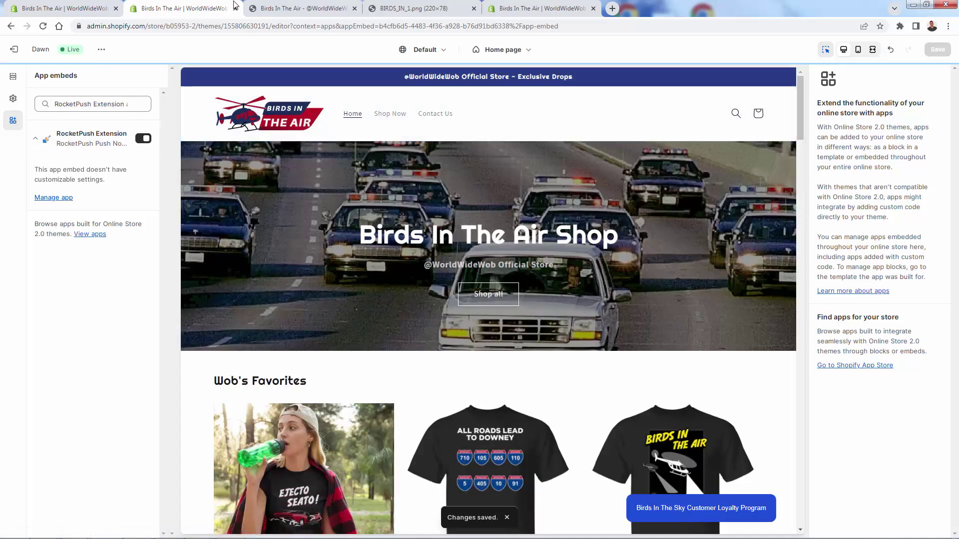
left_click(235, 8)
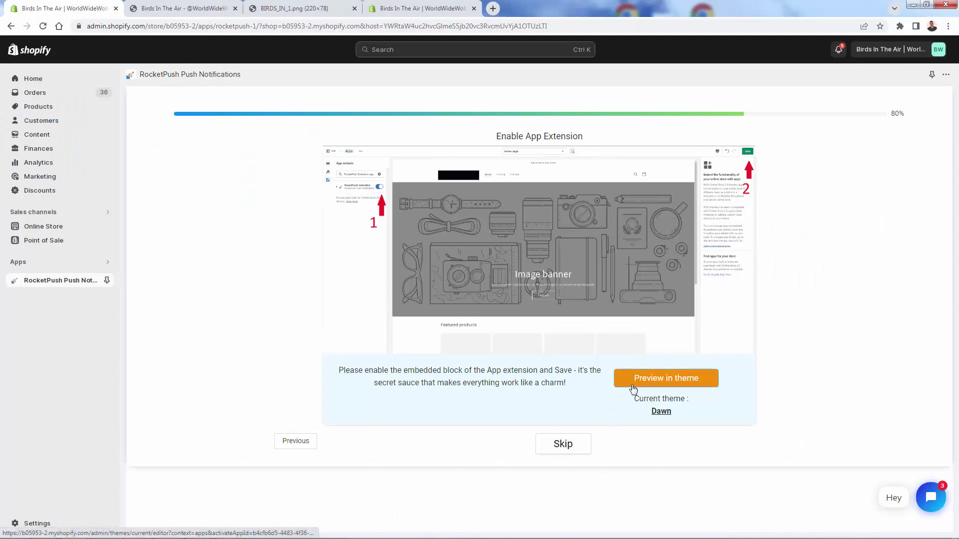
left_click(561, 445)
left_click(496, 234)
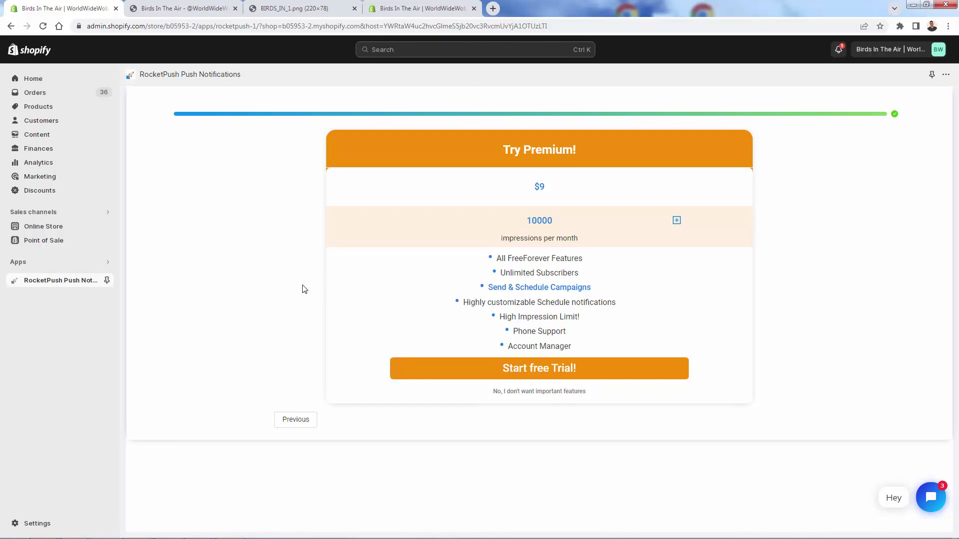
triple_click(538, 289)
left_click(538, 288)
double_click(543, 218)
left_click(570, 237)
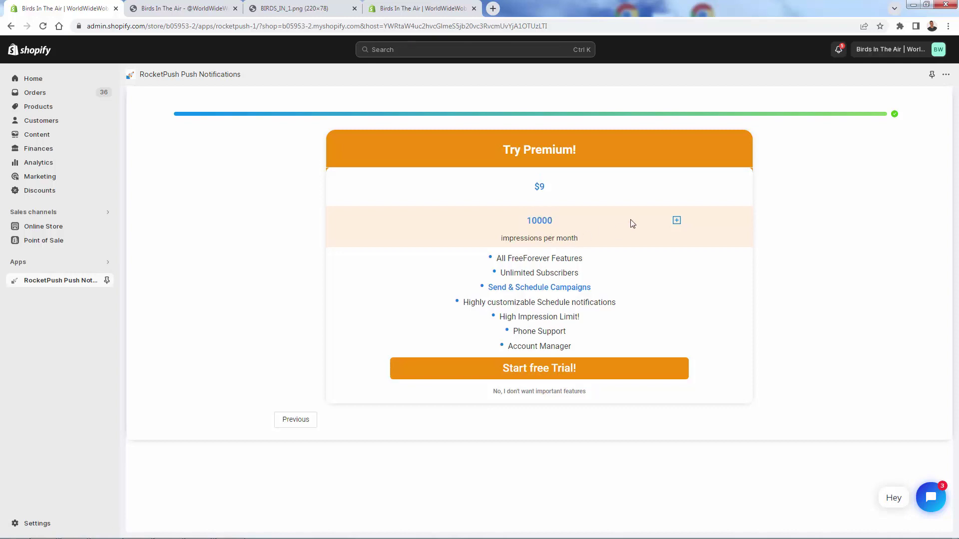
left_click(676, 221)
double_click(677, 221)
left_click(677, 220)
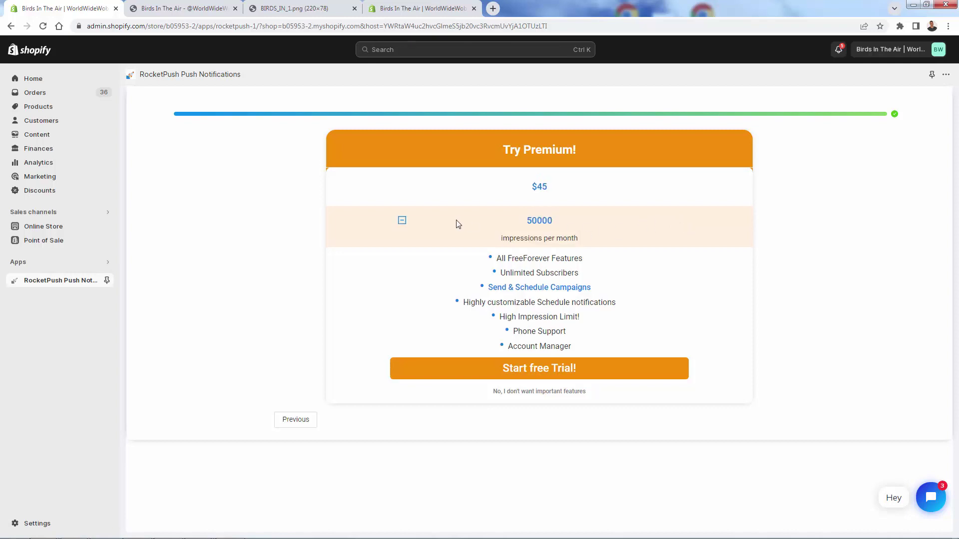
double_click(396, 220)
left_click(402, 222)
left_click(402, 222)
Start the free Premium trial and approve the $9 per month subscription charge.
left_click(498, 374)
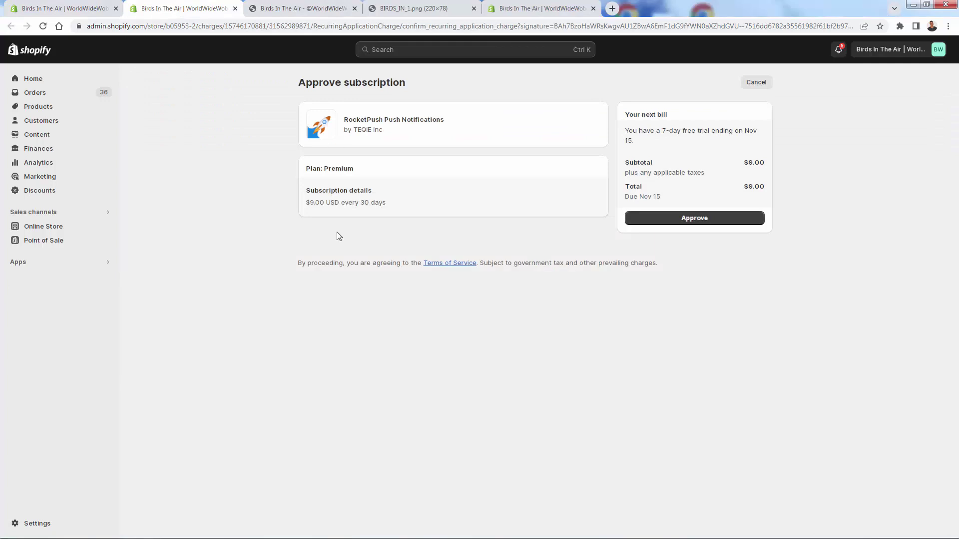
left_click_drag(386, 206, 342, 205)
left_click(342, 205)
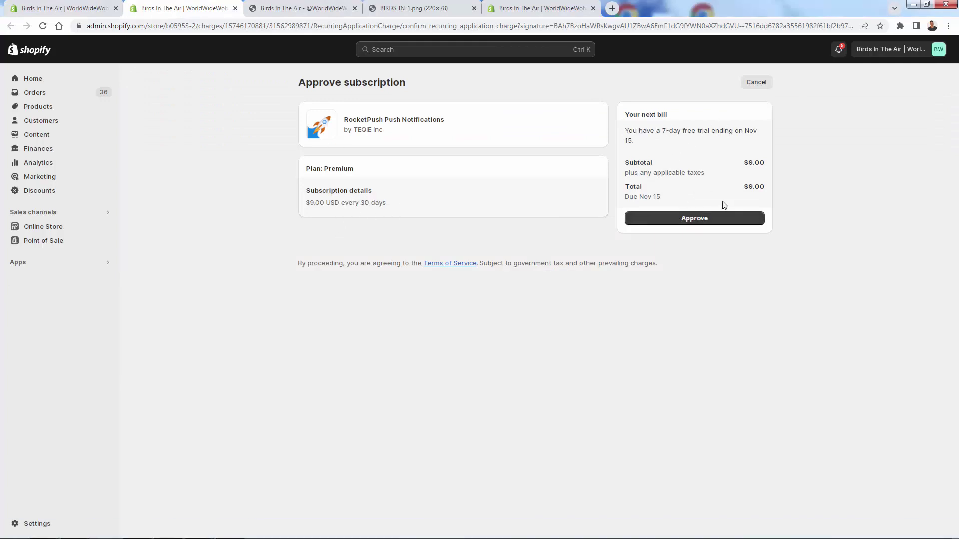
left_click(699, 222)
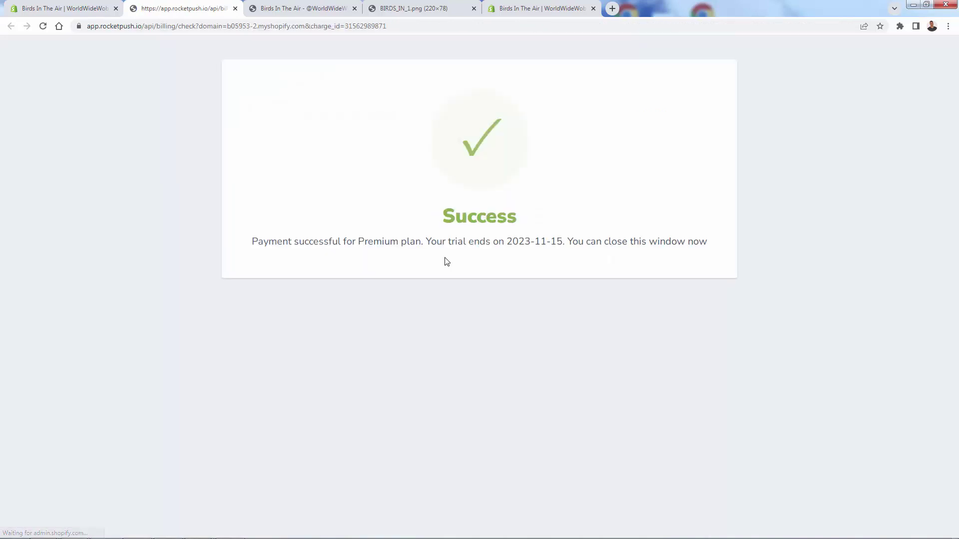
left_click_drag(445, 241, 493, 242)
left_click(543, 221)
Close the payment tab, continue past the Premium plan step, and finish onboarding.
key("ctrl+w")
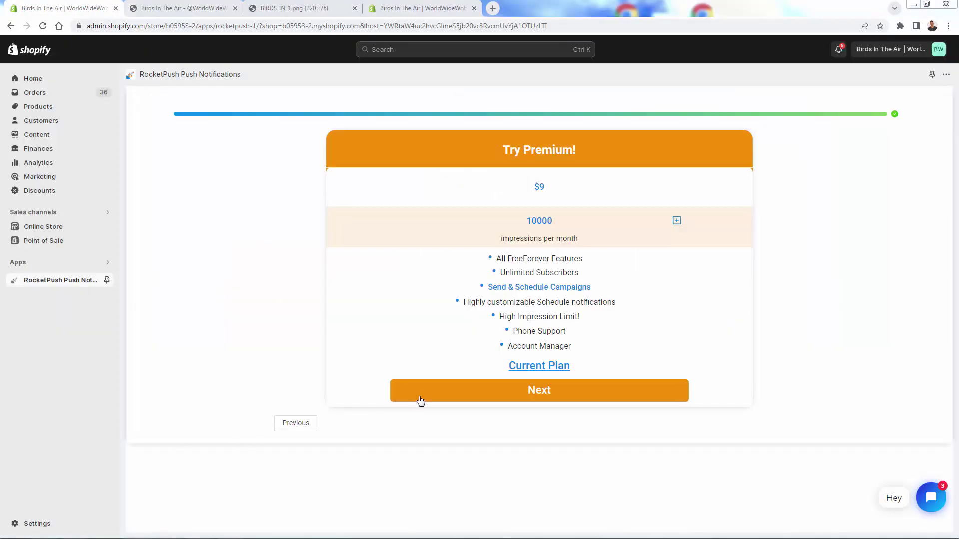
left_click(424, 397)
left_click(574, 351)
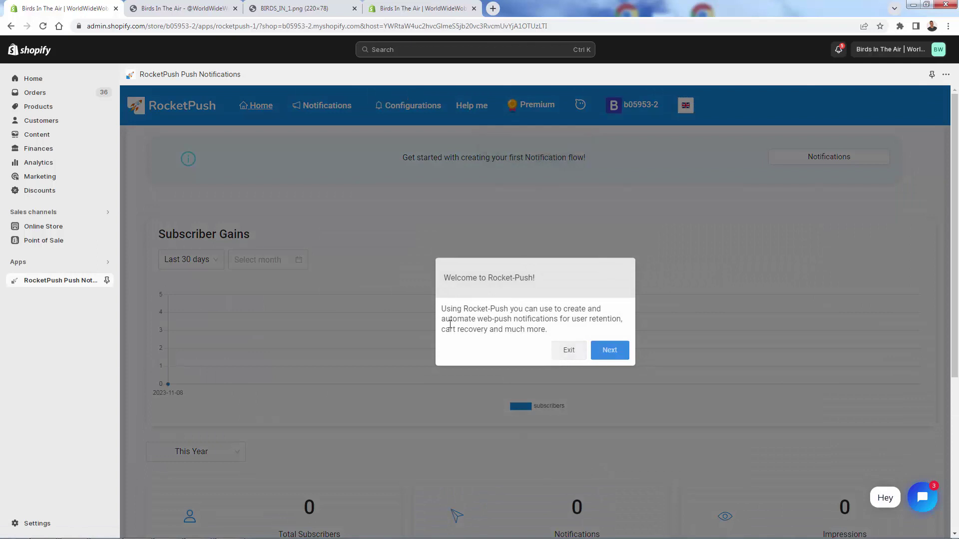
Step through the dashboard tour from home to abandoned cart, welcome, settings, configuration and plans.
left_click(608, 352)
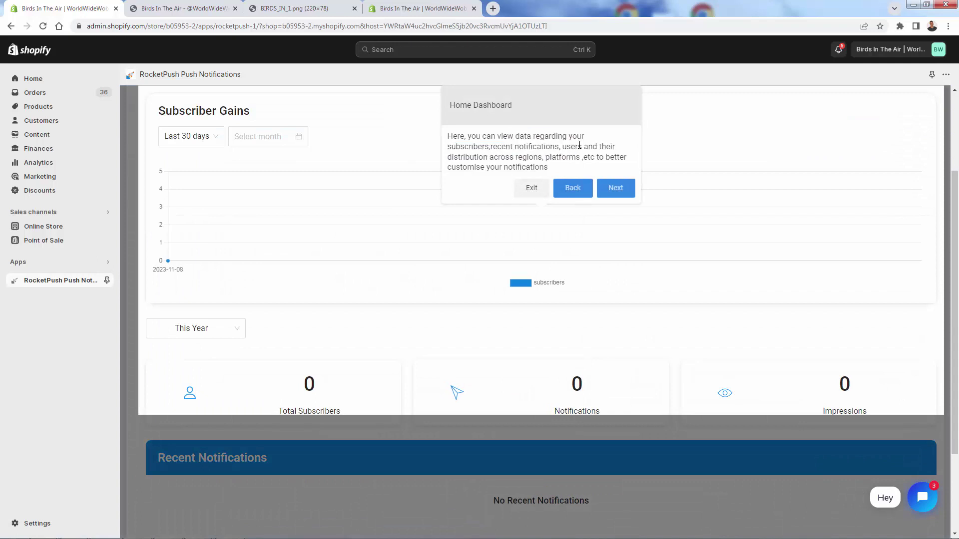
left_click(617, 189)
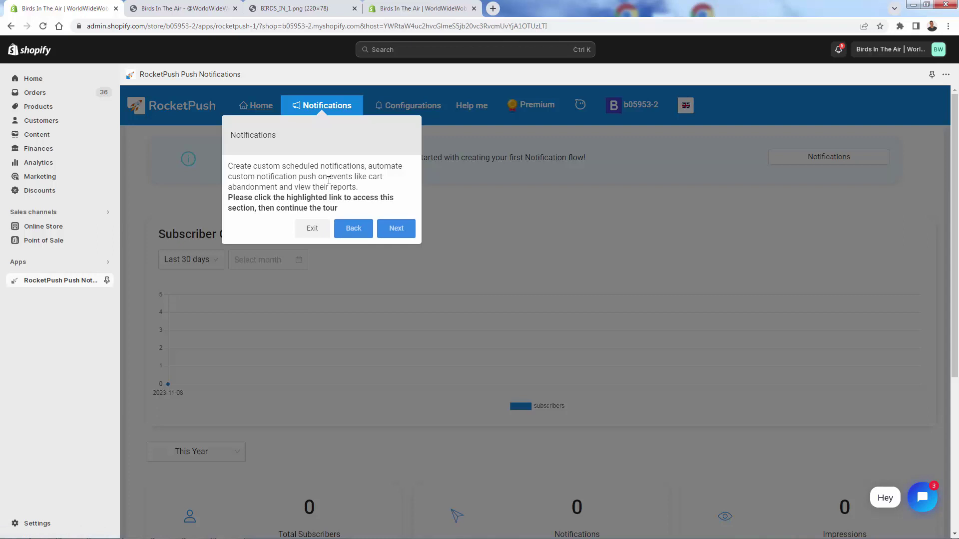
left_click(393, 230)
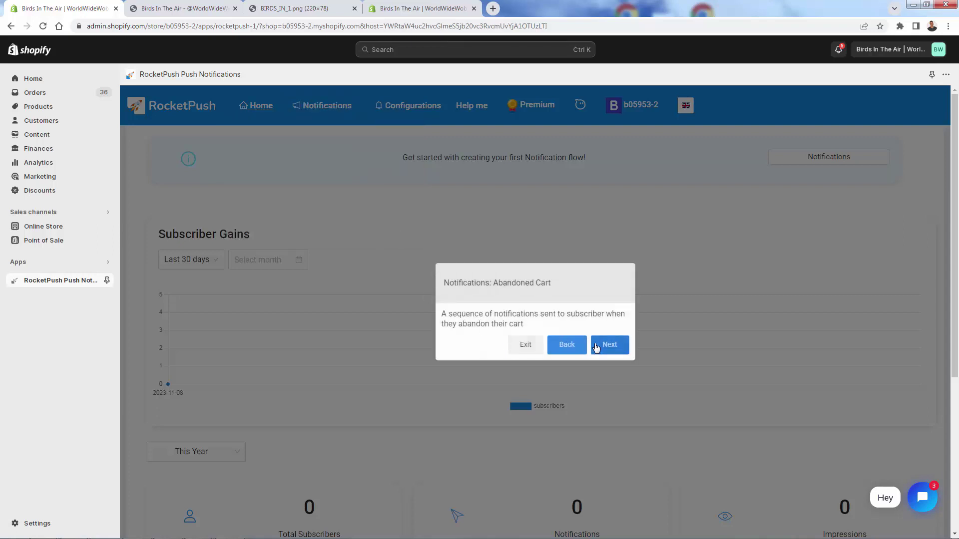
left_click(613, 345)
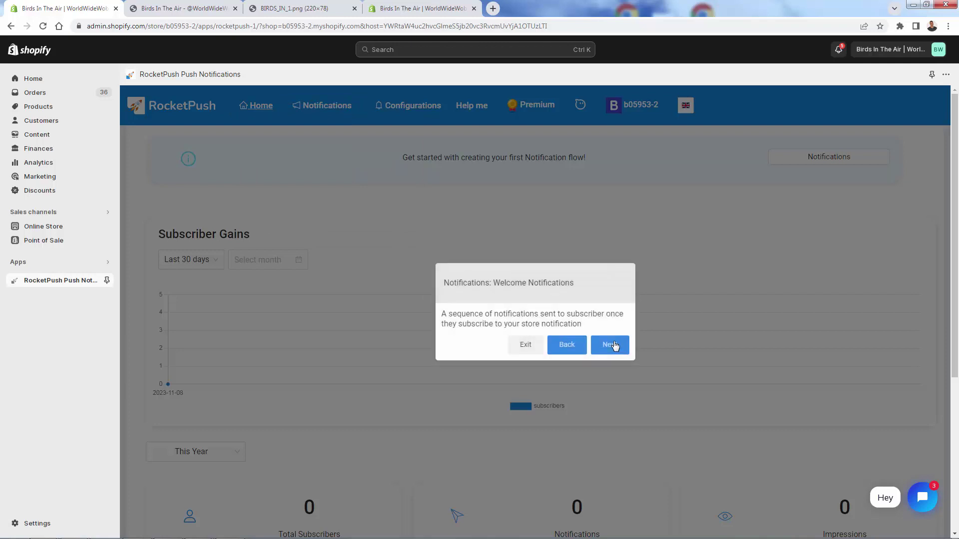
left_click(613, 345)
left_click(613, 345)
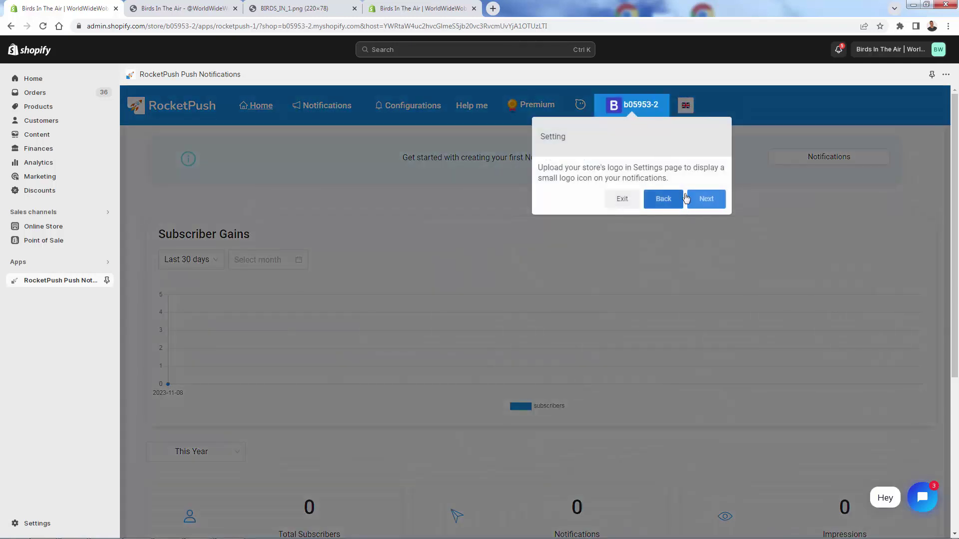
left_click(705, 199)
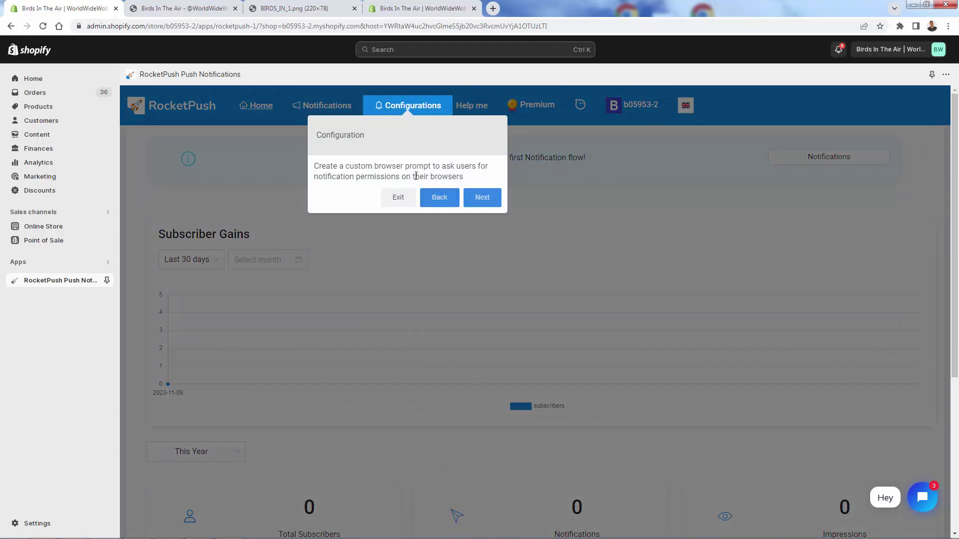
left_click(476, 203)
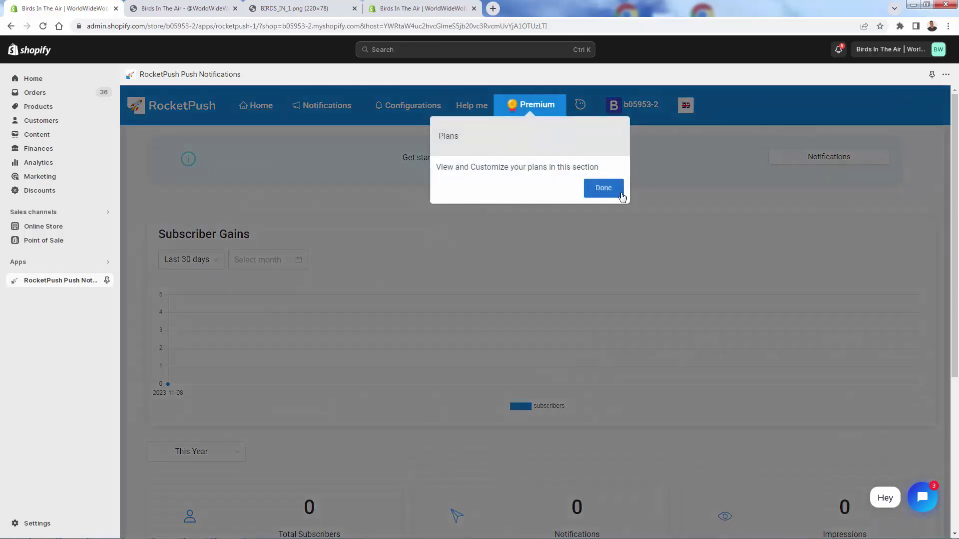
left_click(619, 196)
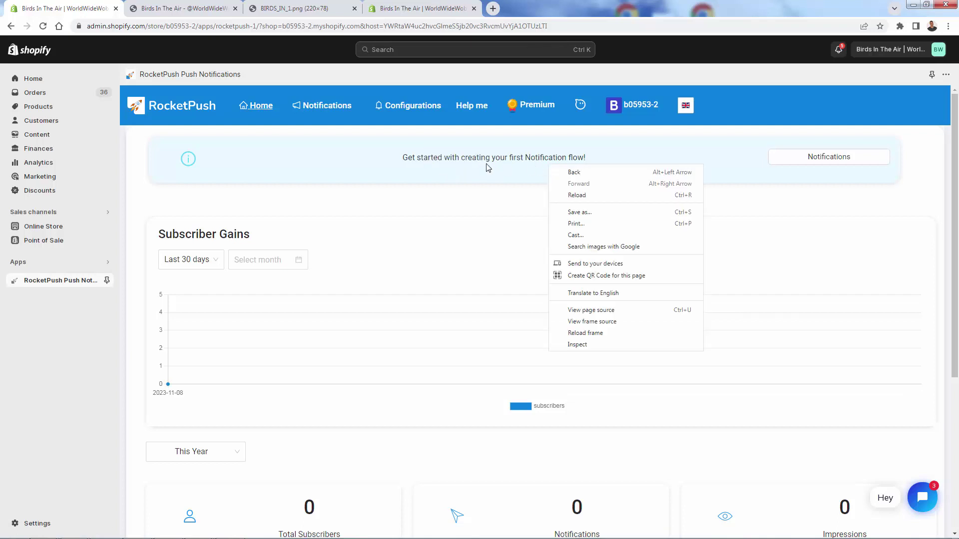
Go to Notifications and choose the Scheduled Notification card.
left_click(307, 110)
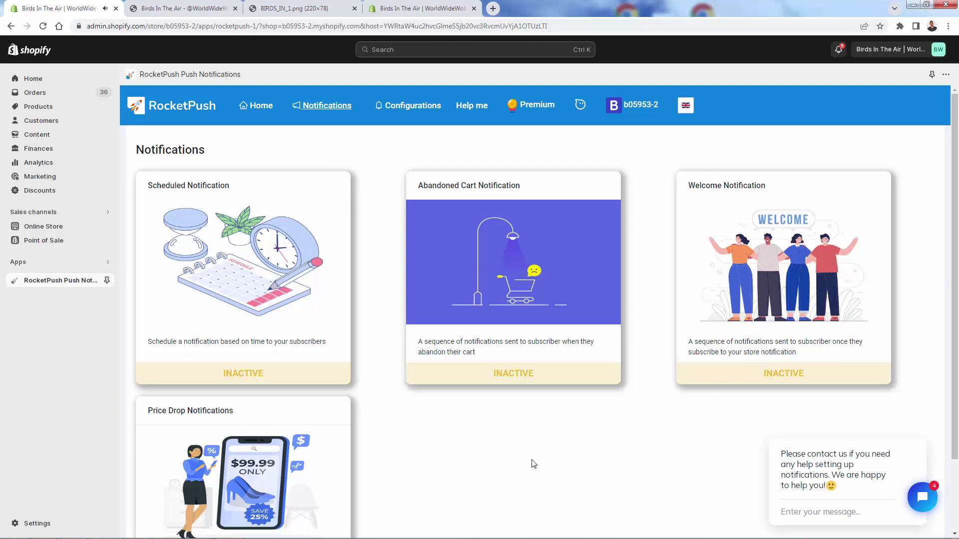
mouse_move(826, 473)
scroll(328, 282, "down", 2)
scroll(334, 283, "up", 2)
left_click(286, 370)
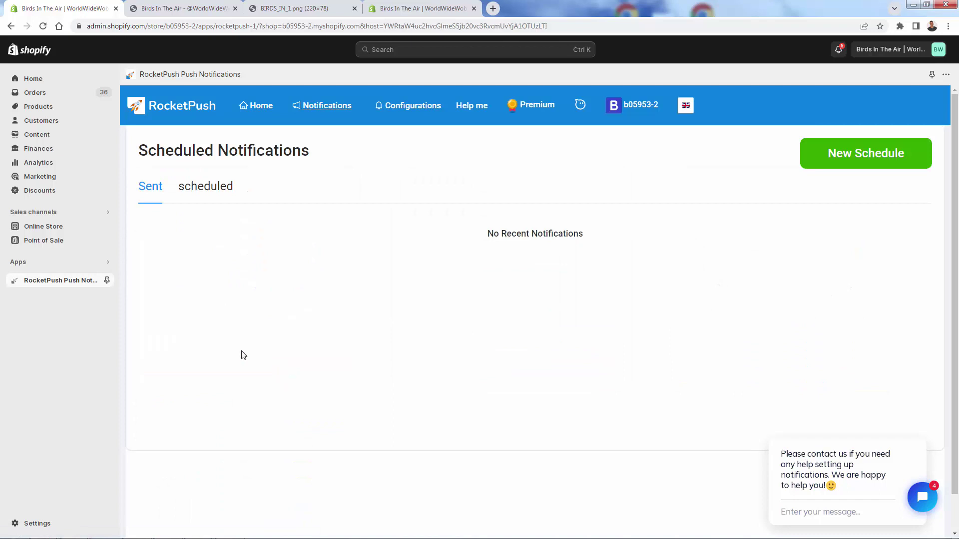
Create a new schedule titled 'Earlt Black Friday Sale' set for 11/08/2023 at 16:30.
left_click(866, 161)
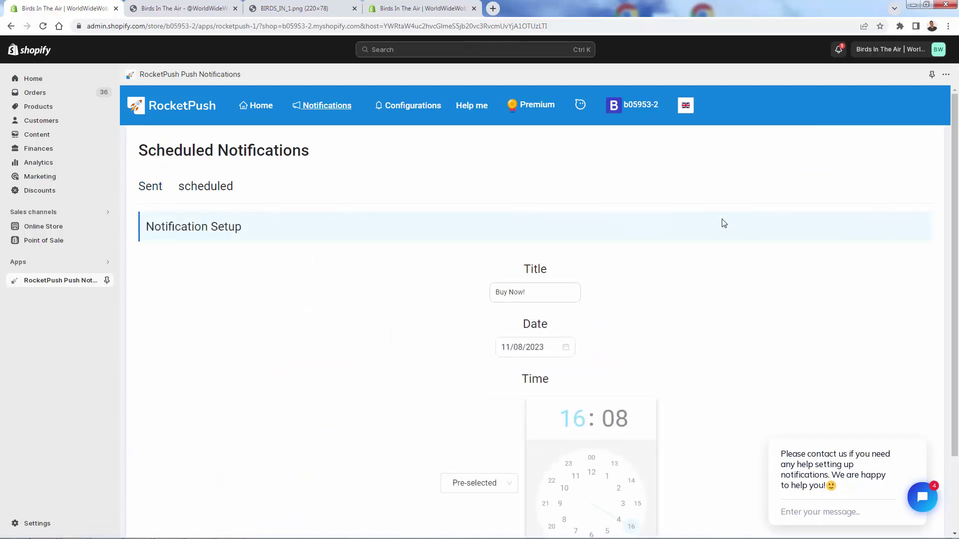
scroll(722, 222, "down", 2)
left_click(541, 200)
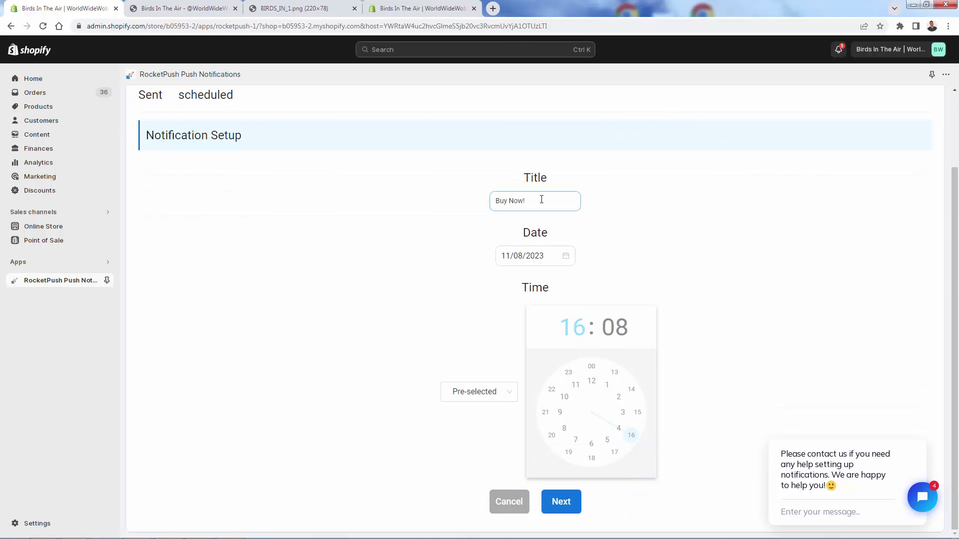
left_click(491, 203)
type("Earlt Black Friday Sale")
left_click(612, 331)
left_click(626, 392)
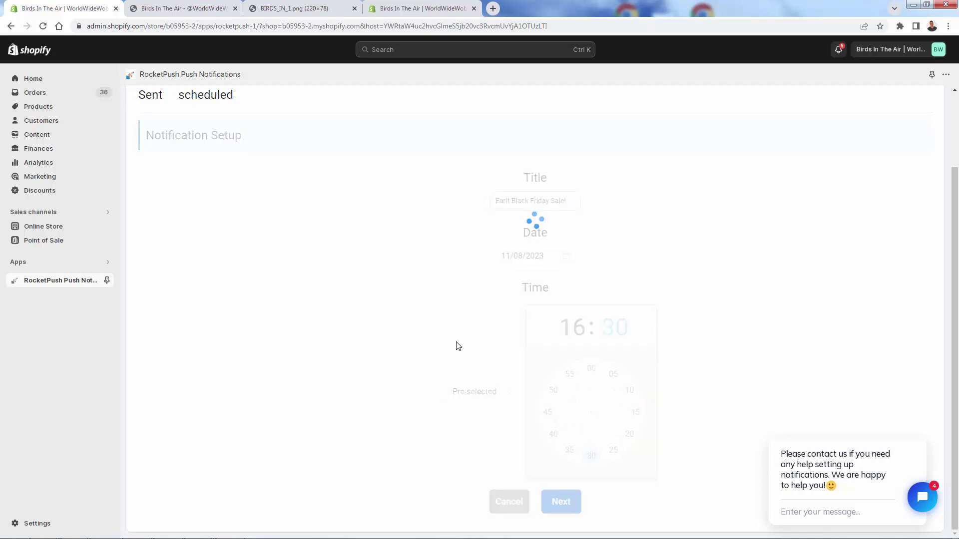
Correct the notification title to 'Early Black Friday Sale!'.
scroll(342, 257, "up", 2)
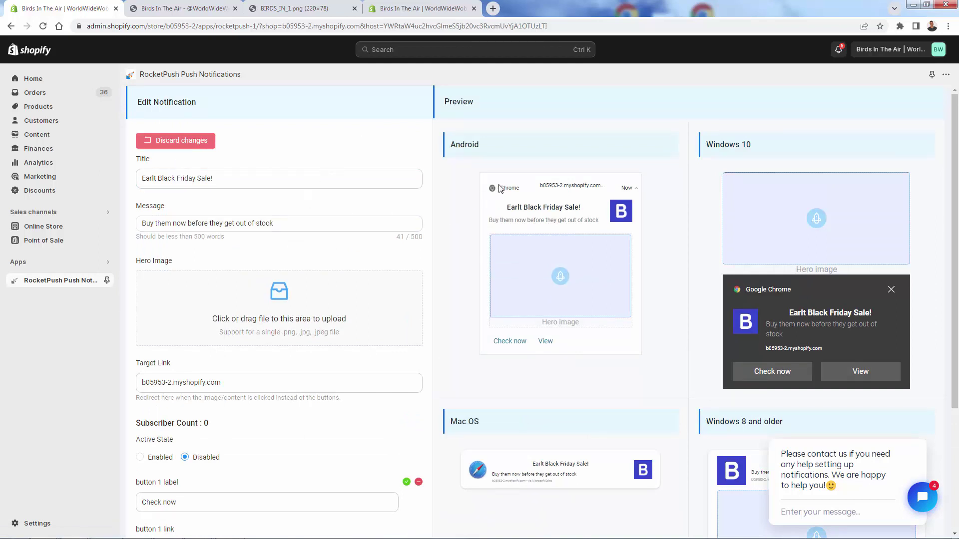
scroll(496, 314, "down", 1)
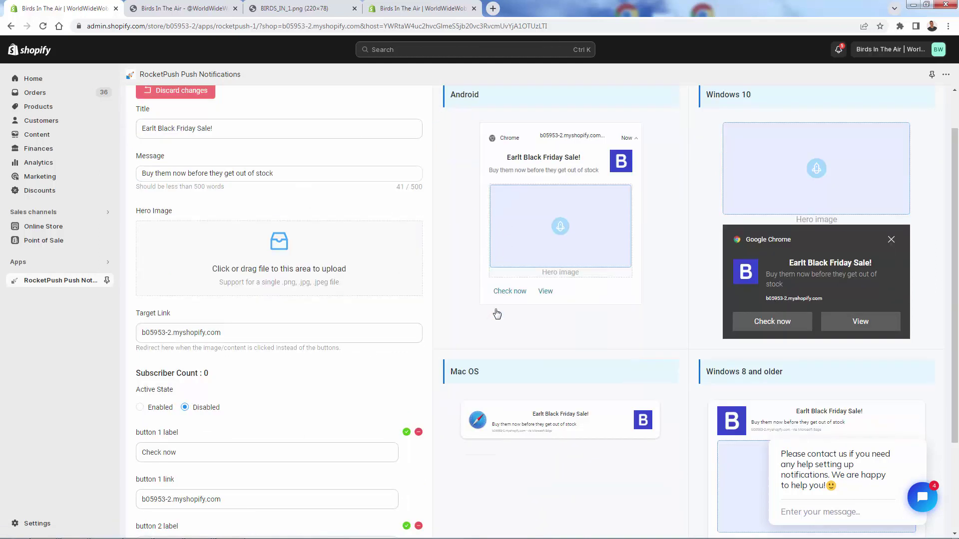
scroll(497, 383, "down", 2)
scroll(496, 383, "up", 3)
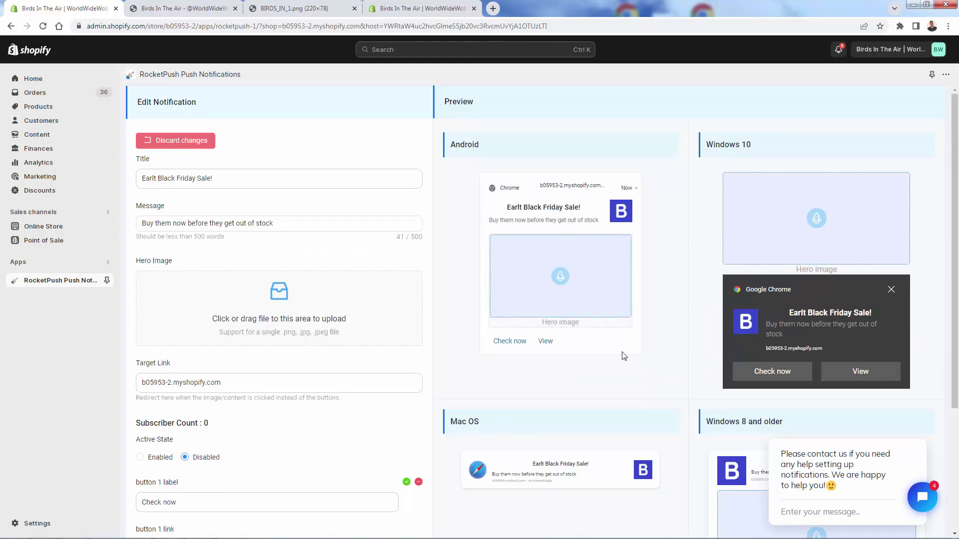
scroll(624, 355, "down", 3)
scroll(633, 398, "up", 3)
left_click(216, 180)
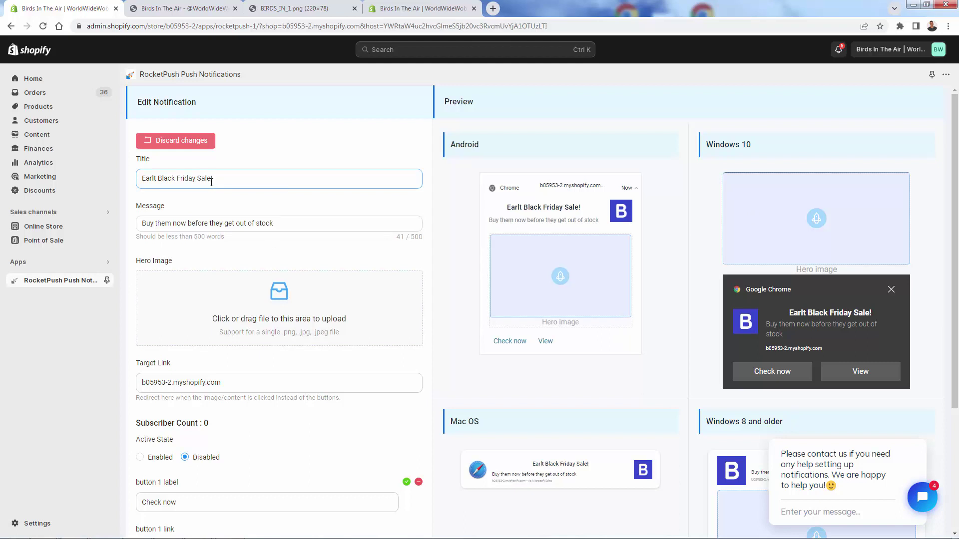
left_click(536, 203)
left_click(156, 179)
key("BackSpace")
type("y")
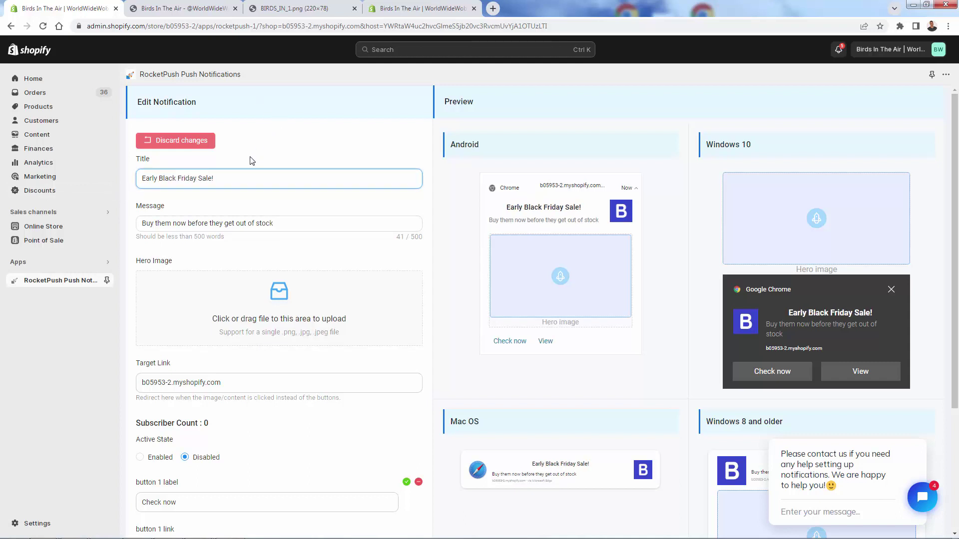
type(" Sale! CHANG")
key("BackSpace")
key("BackSpace")
key("BackSpace")
key("BackSpace")
type("HANGE ME")
left_click(565, 207)
left_click(232, 177)
left_click_drag(214, 178, 296, 179)
key("BackSpace")
left_click(295, 201)
Replace the message with 'We're starting our Black Friday Sale early - starts now'.
scroll(295, 202, "down", 1)
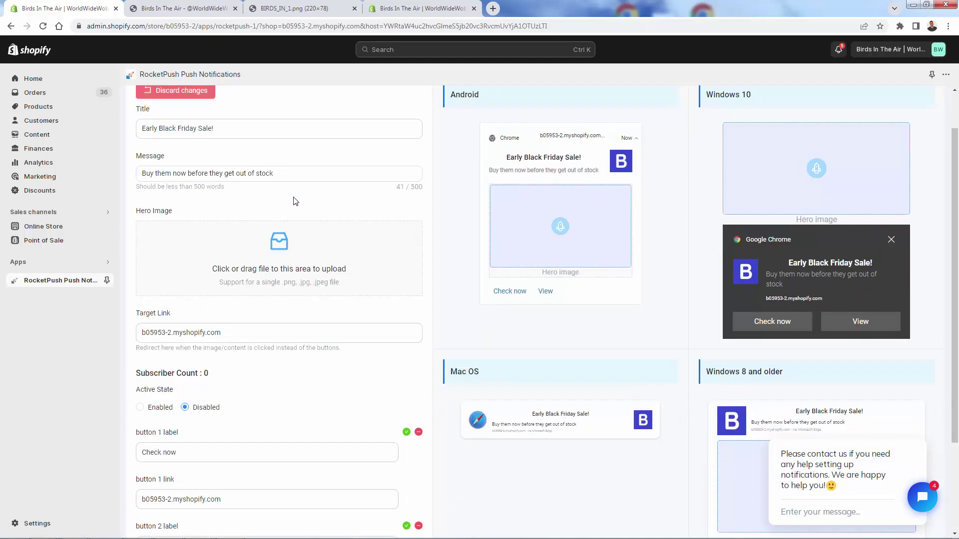
triple_click(175, 176)
type("We're starting our Black Fridat")
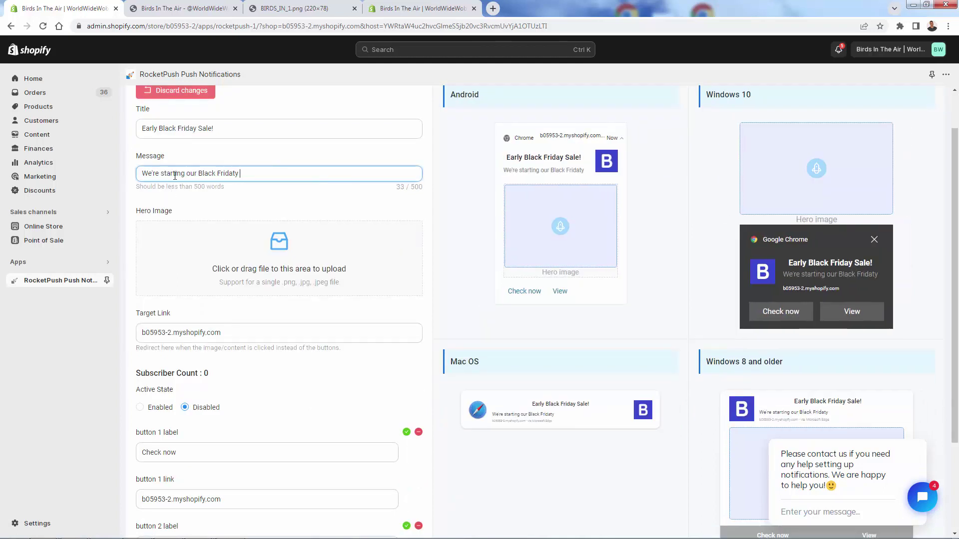
key("BackSpace")
type("y Sale early - st")
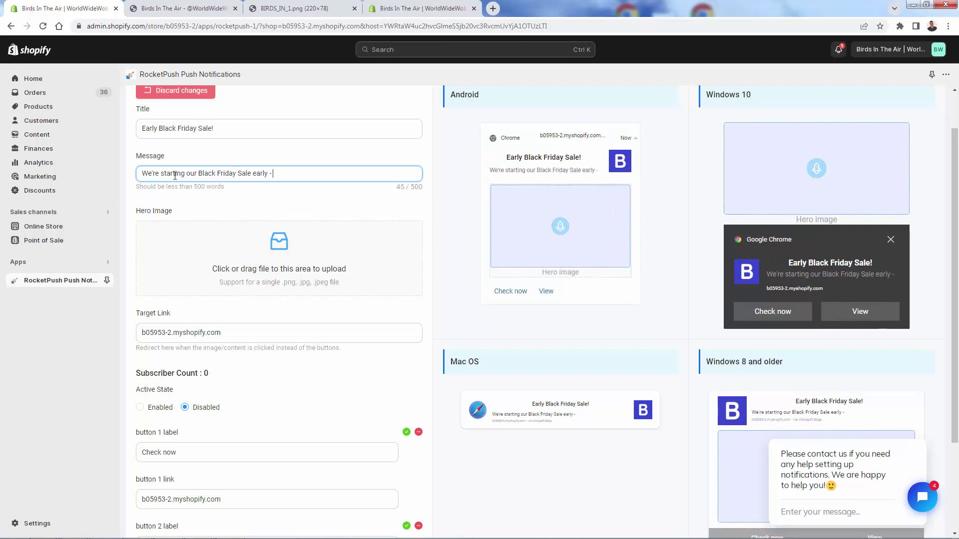
type("arts")
key("BackSpace")
key("BackSpace")
type("ts now!")
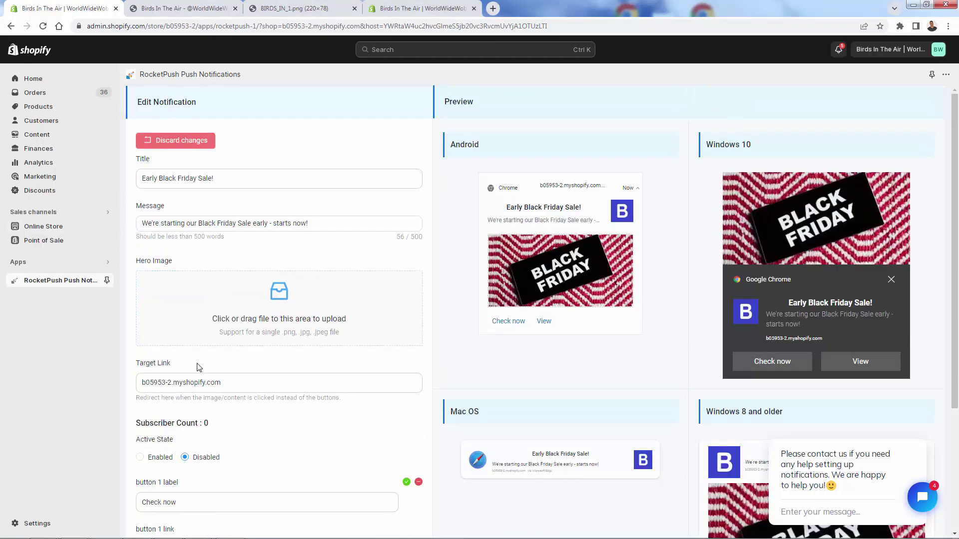
Leave the target link unchanged and make the Black Friday notification active.
scroll(194, 369, "down", 1)
triple_click(192, 335)
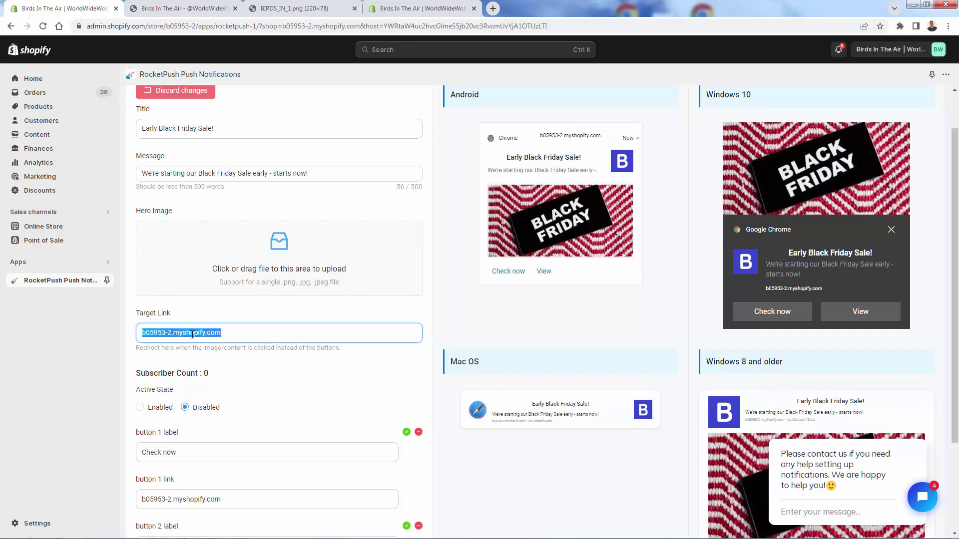
left_click(219, 336)
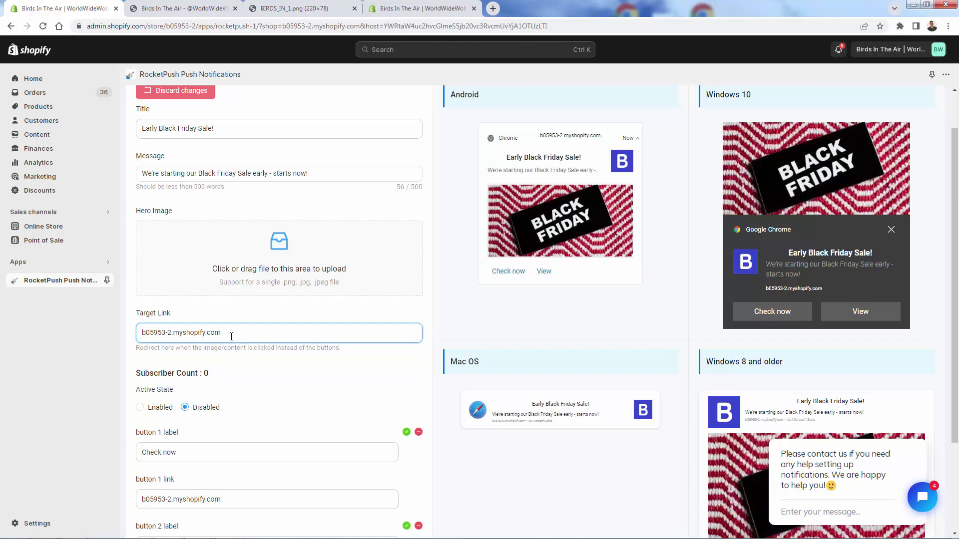
triple_click(228, 334)
left_click(268, 319)
scroll(268, 320, "down", 2)
left_click(140, 307)
scroll(197, 317, "down", 1)
Relabel the first action button from 'Check now' to SAVE NOW.
left_click(186, 323)
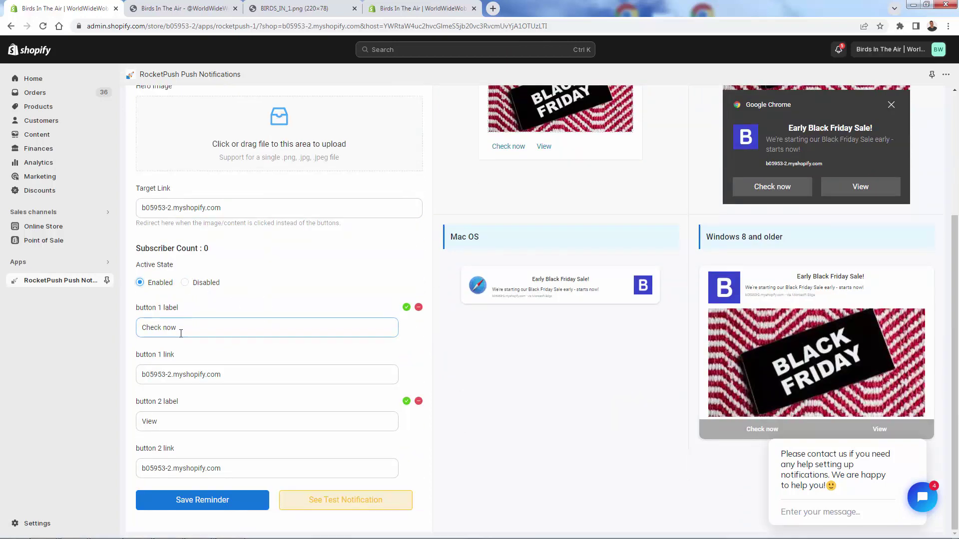
triple_click(234, 323)
type("SAVE NOW")
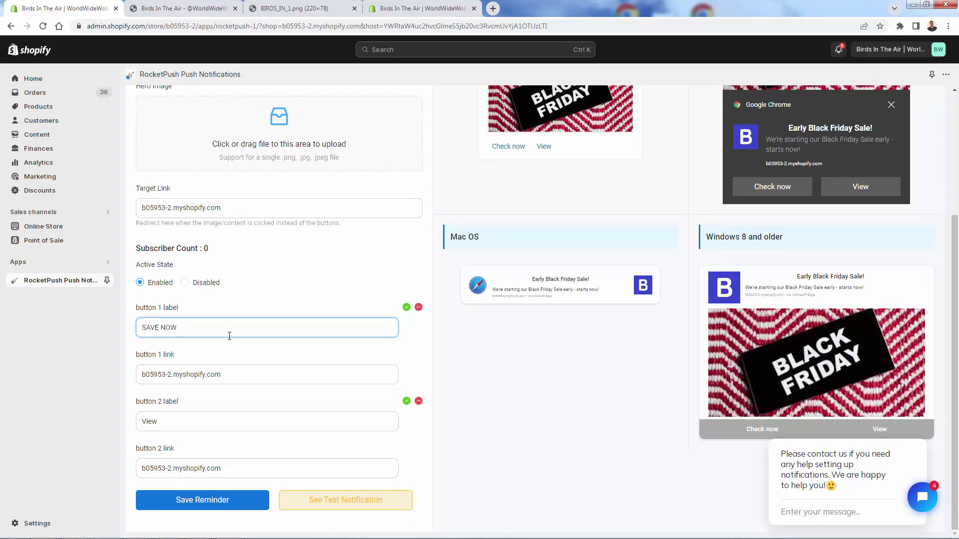
Replace the second button's 'View' label with TOP SELLERS.
left_click(215, 373)
triple_click(208, 426)
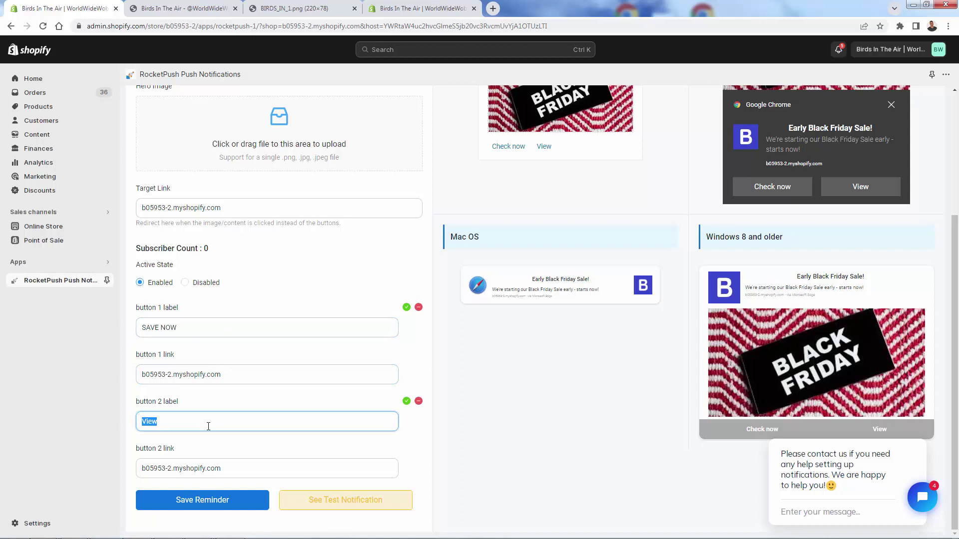
type("GET THE DEAL")
triple_click(201, 427)
type("TOP SELLERS")
left_click(272, 467)
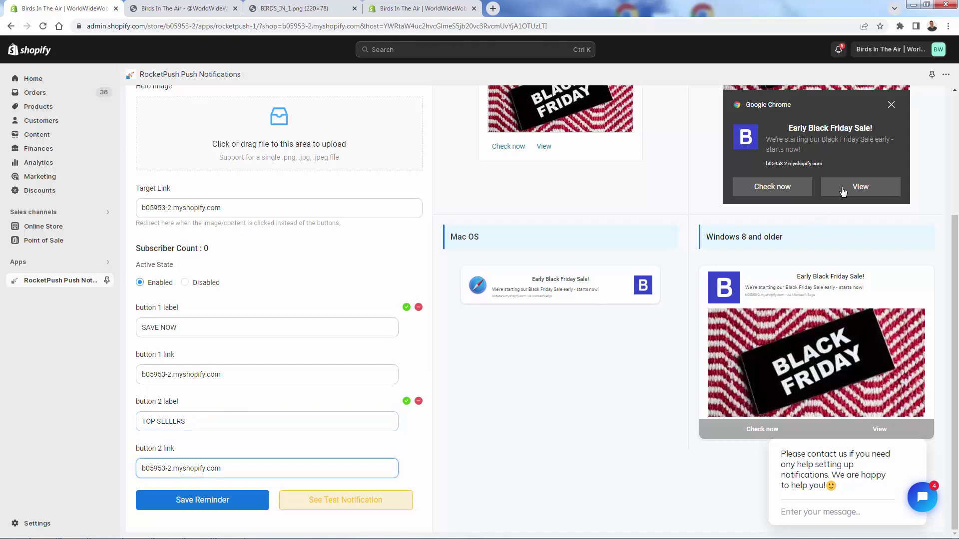
scroll(520, 346, "up", 1)
scroll(431, 430, "up", 1)
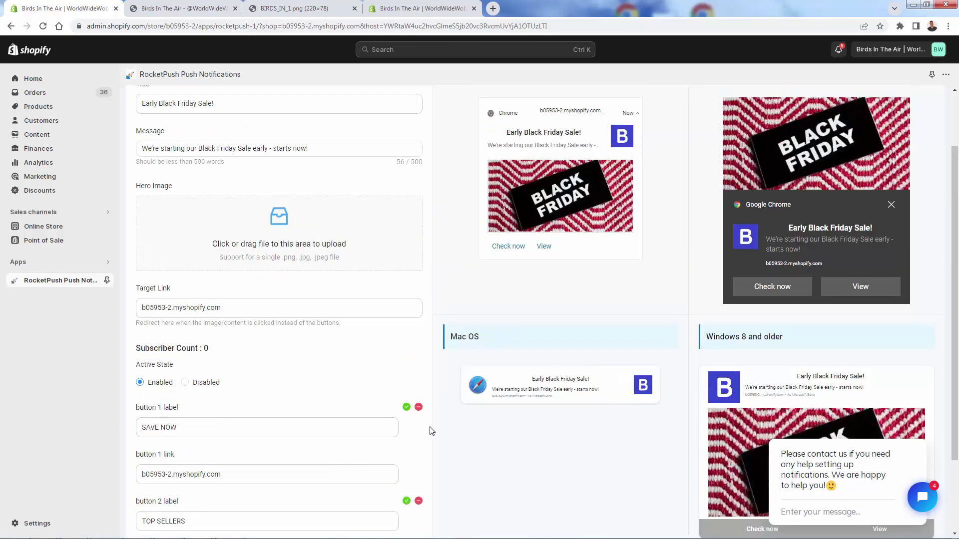
scroll(432, 431, "down", 2)
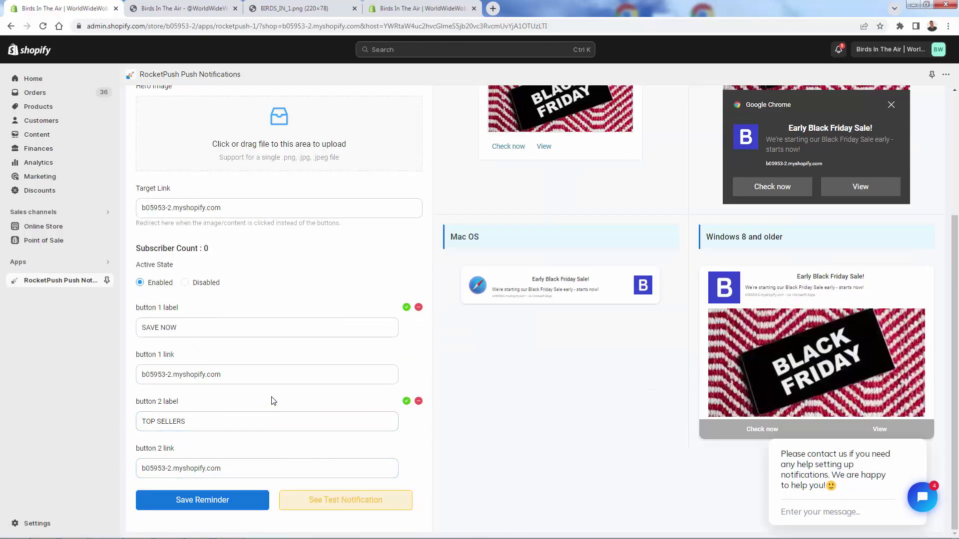
scroll(487, 340, "up", 3)
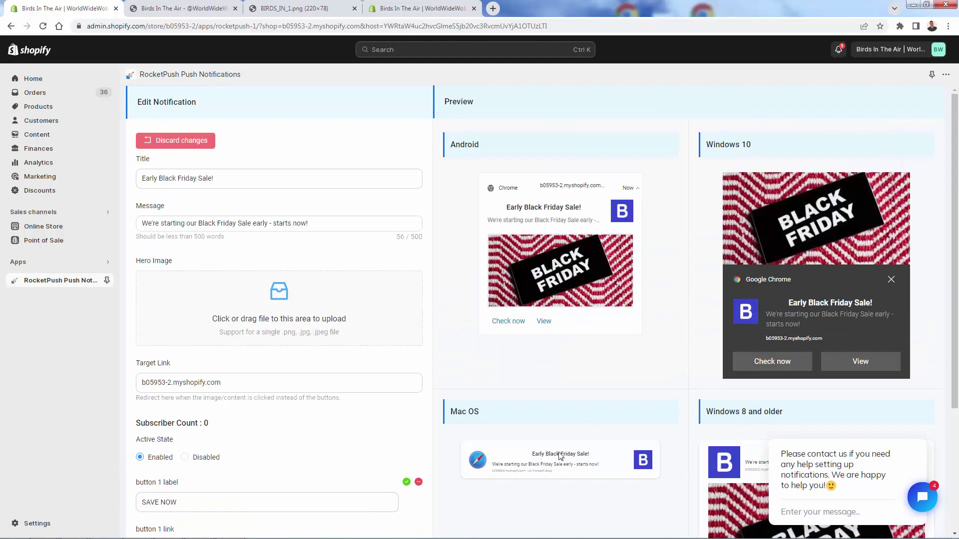
scroll(549, 441, "down", 3)
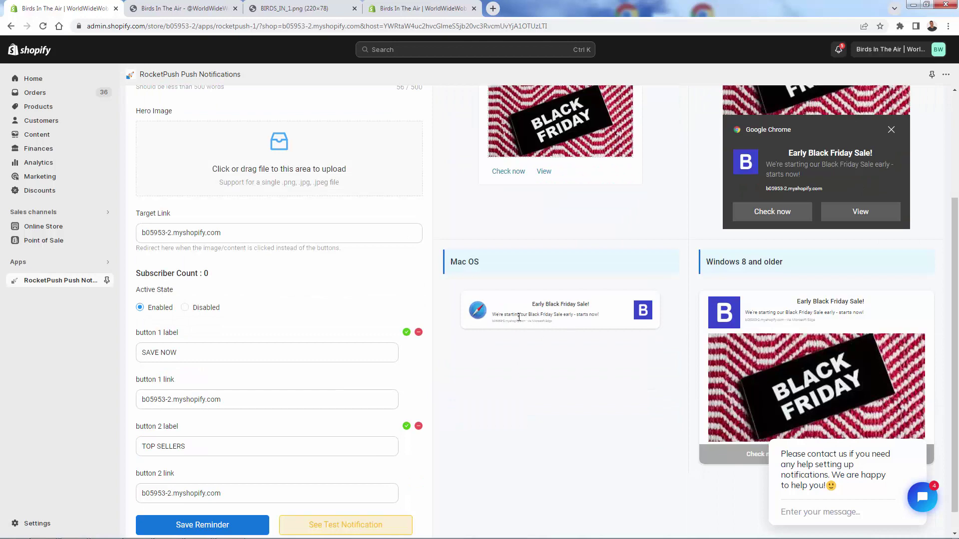
scroll(732, 254, "up", 3)
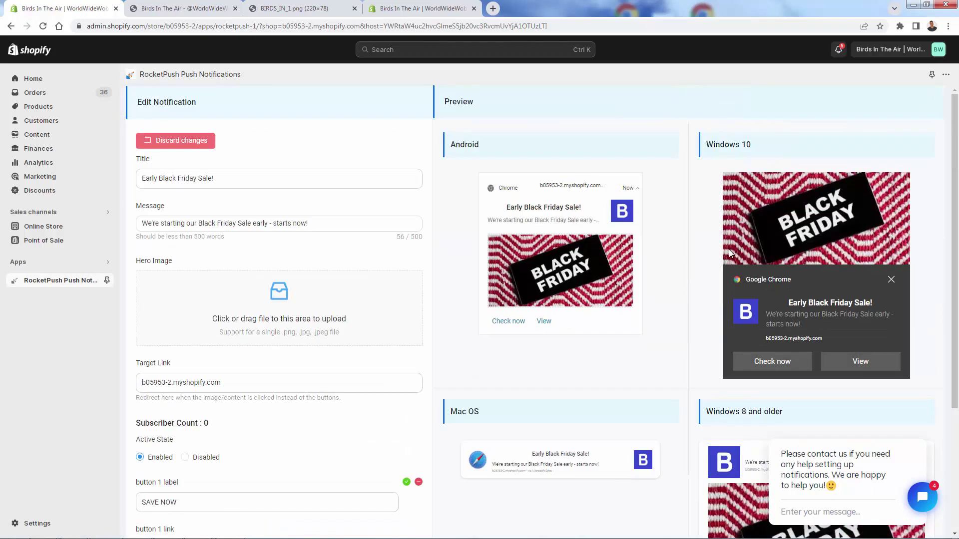
scroll(493, 308, "down", 3)
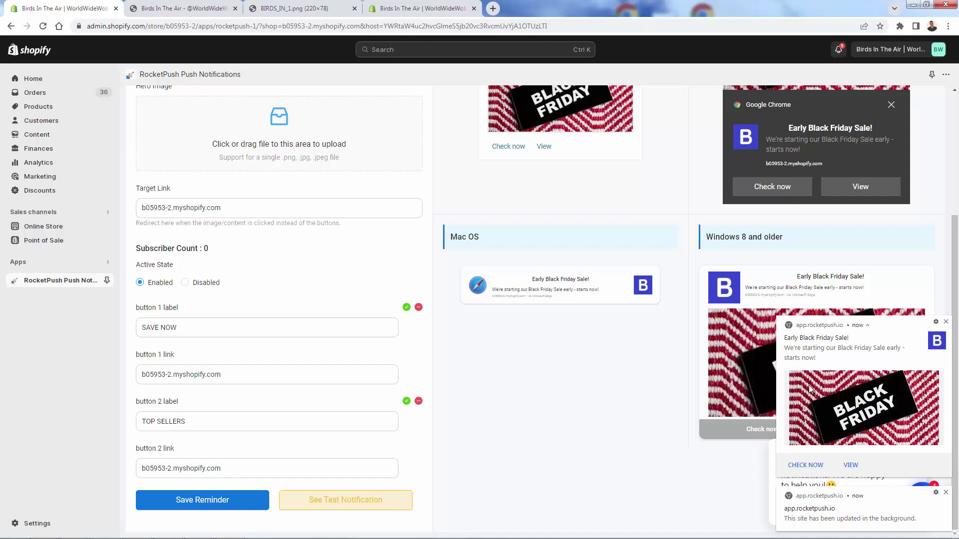
left_click(948, 323)
scroll(613, 378, "up", 2)
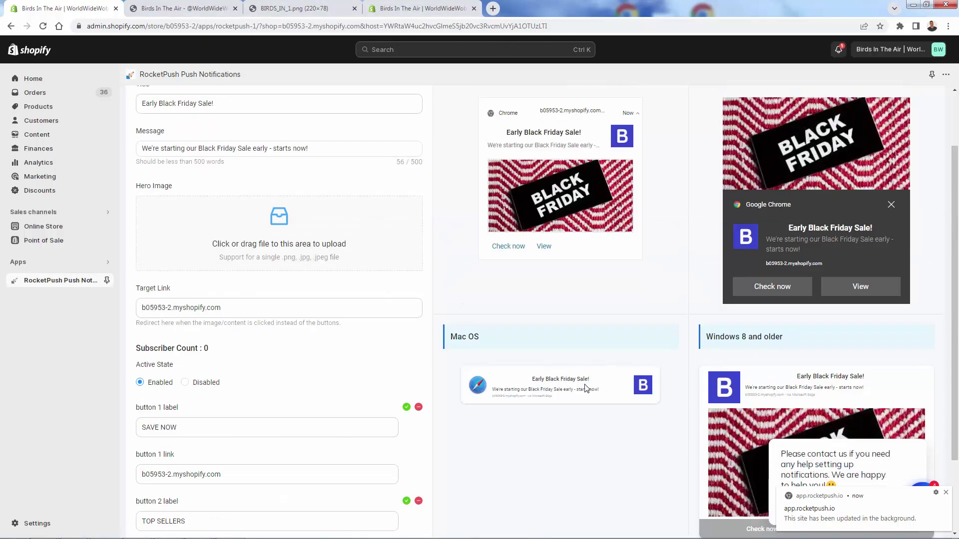
scroll(541, 419, "down", 2)
scroll(549, 430, "up", 4)
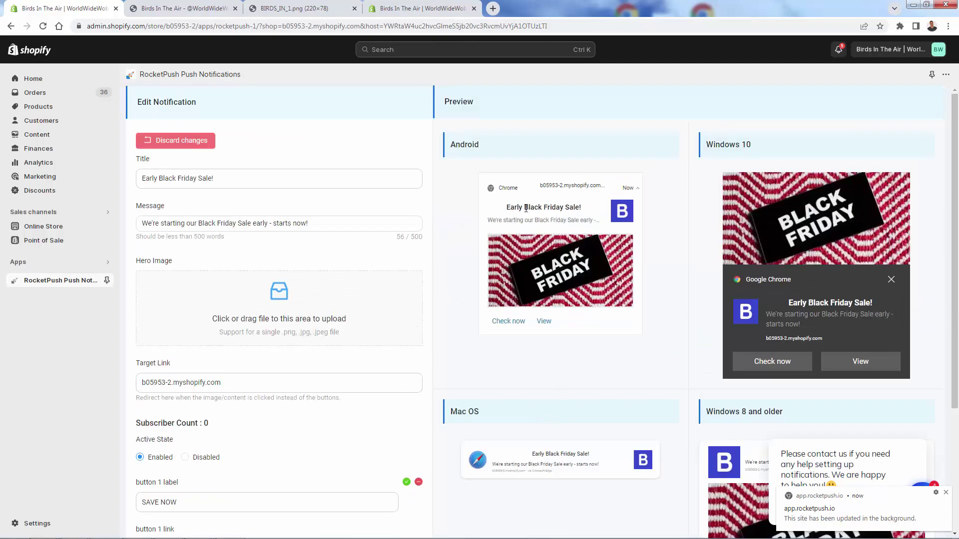
scroll(326, 371, "down", 3)
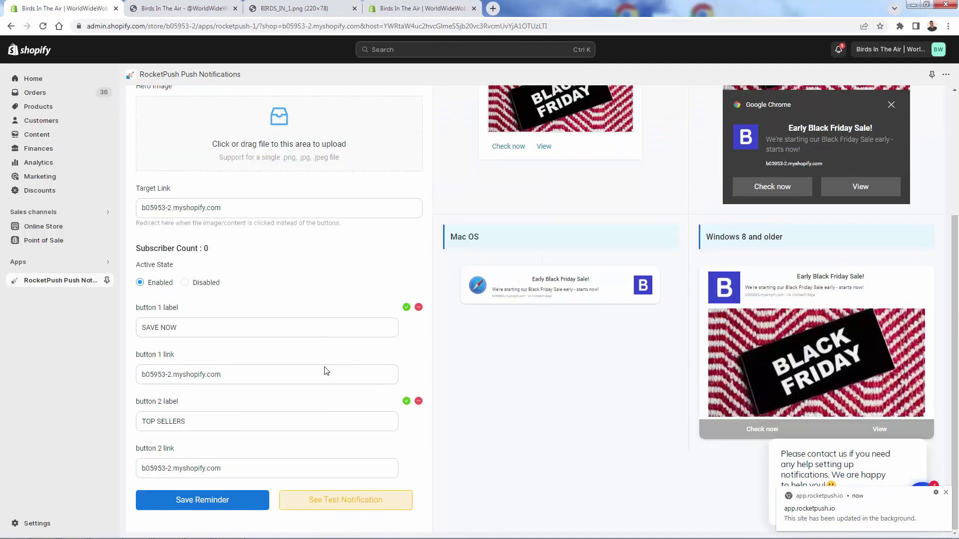
scroll(494, 337, "up", 3)
scroll(602, 327, "down", 3)
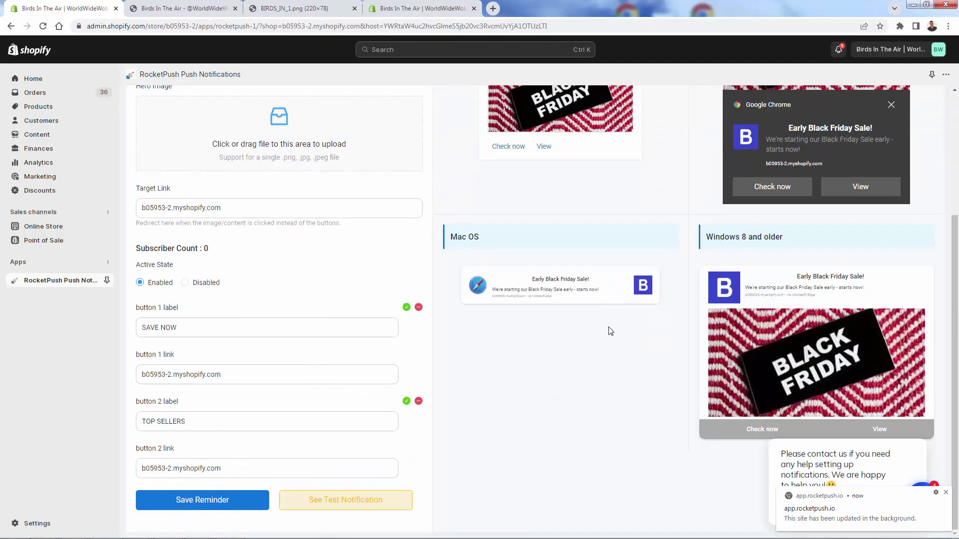
Save the Black Friday reminder.
left_click(199, 501)
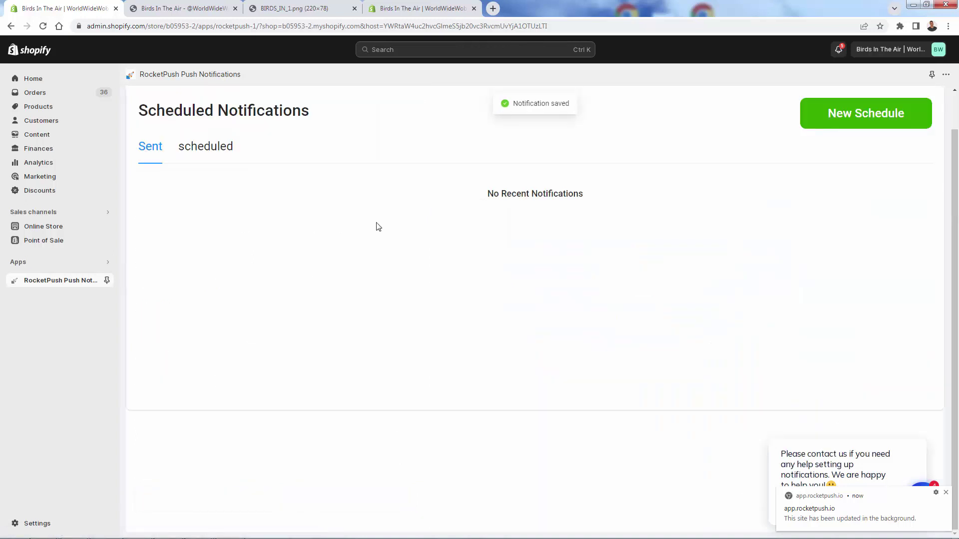
left_click_drag(483, 215, 654, 216)
left_click(654, 217)
mouse_move(848, 447)
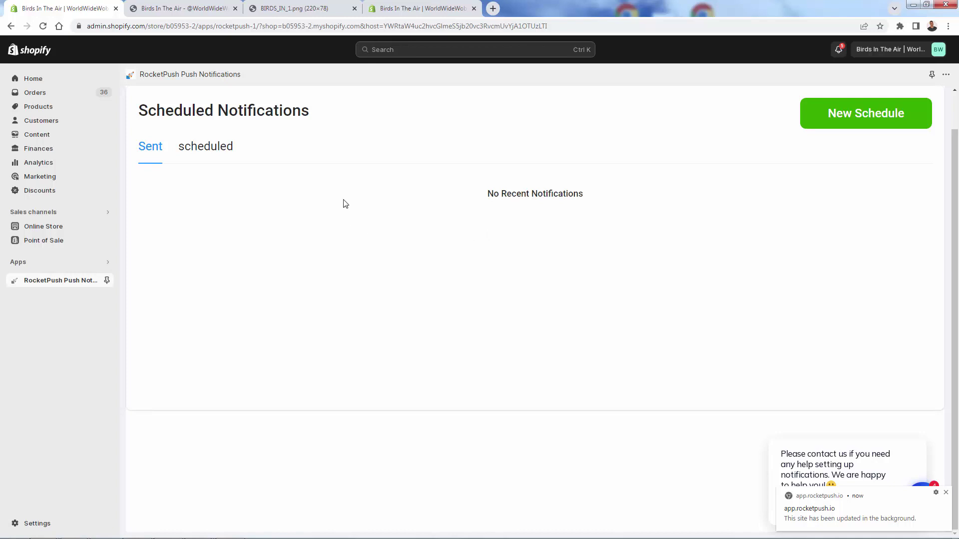
left_click_drag(351, 197, 625, 199)
left_click(624, 199)
Reload RocketPush and go to the Notifications overview of notification types.
left_click(60, 286)
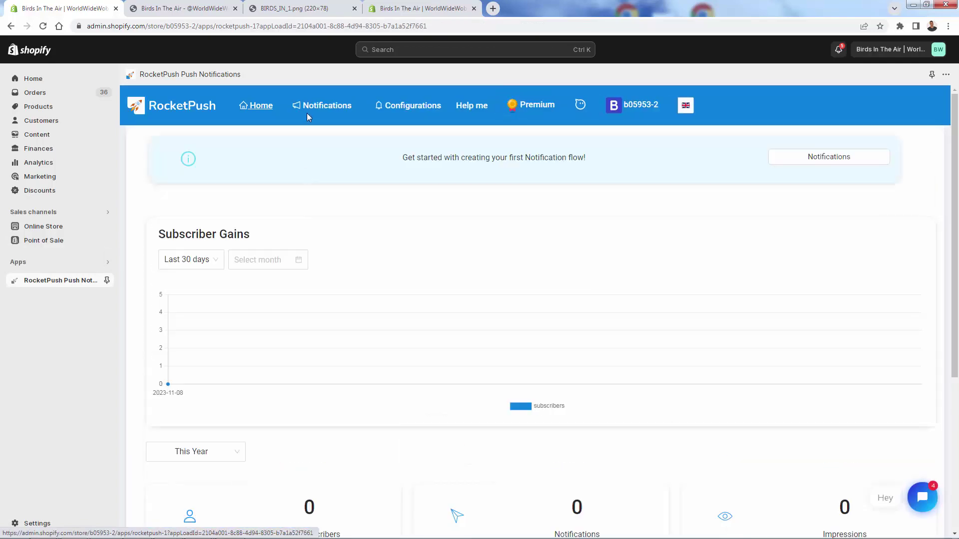
left_click(308, 112)
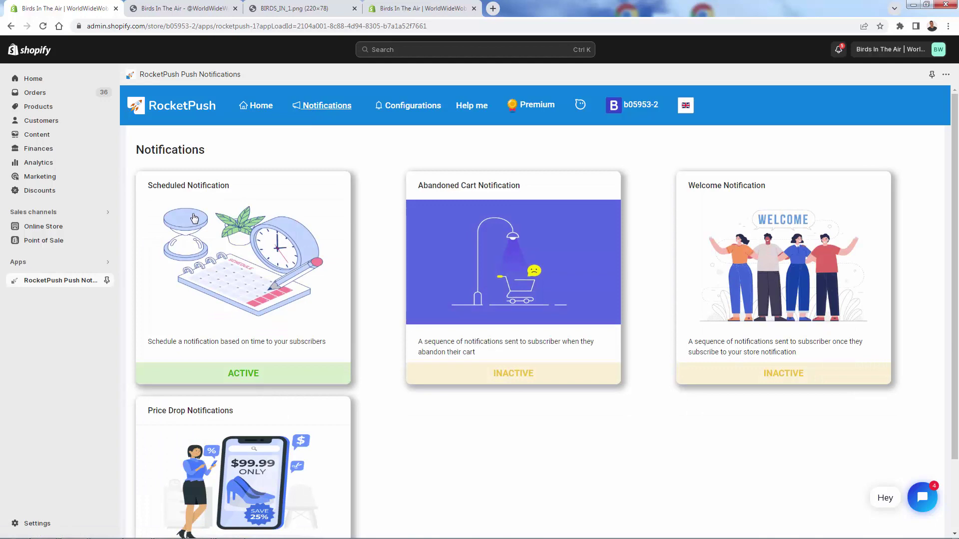
scroll(196, 218, "down", 2)
scroll(200, 218, "up", 1)
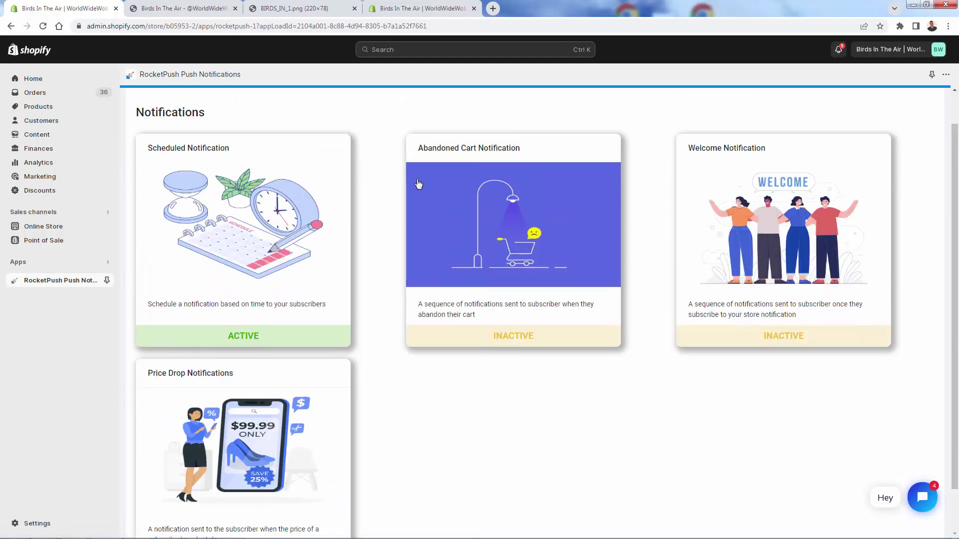
Open the Abandoned Cart Notification flow and bring up its Add Reminder options.
left_click(533, 215)
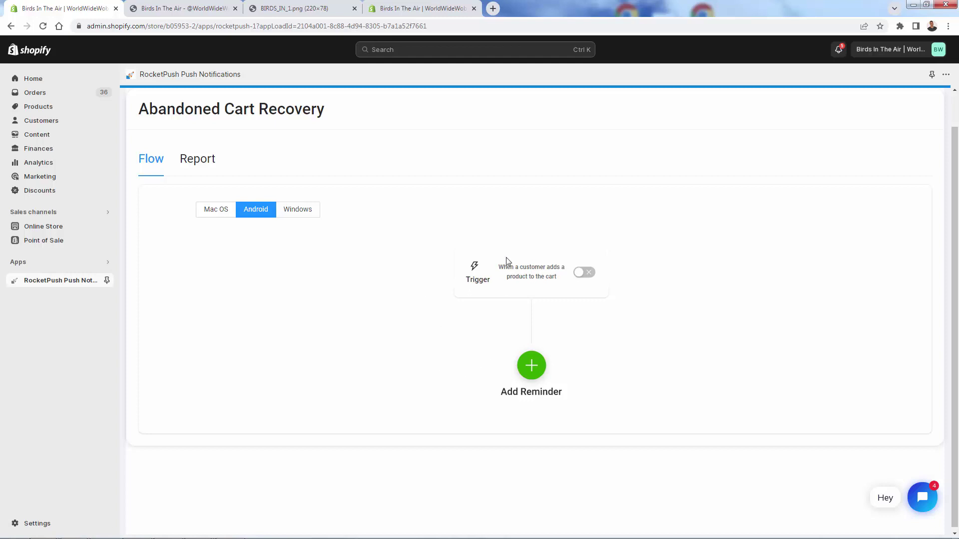
left_click_drag(493, 275, 524, 279)
left_click(528, 279)
left_click(531, 366)
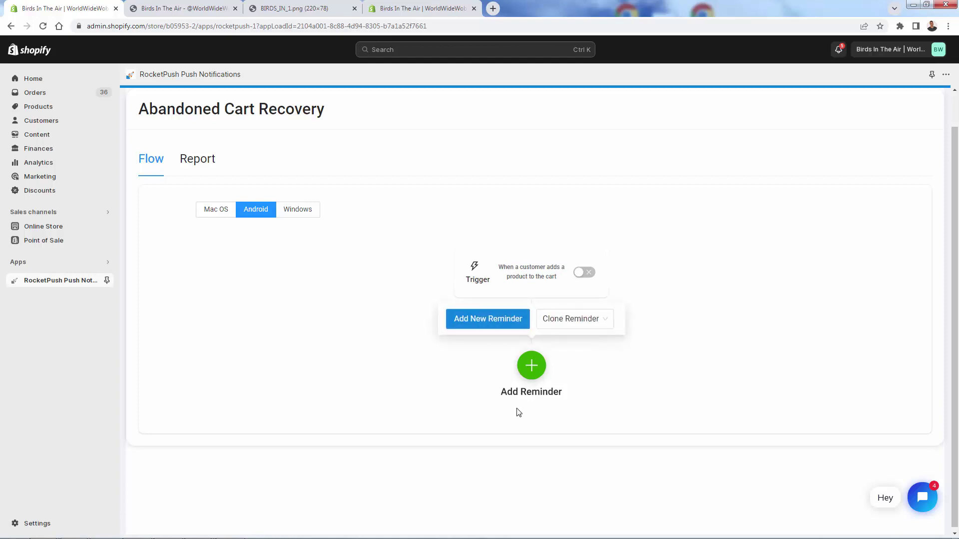
Add a new reminder and review its default title 'You forgot to check out!' and message.
left_click(507, 324)
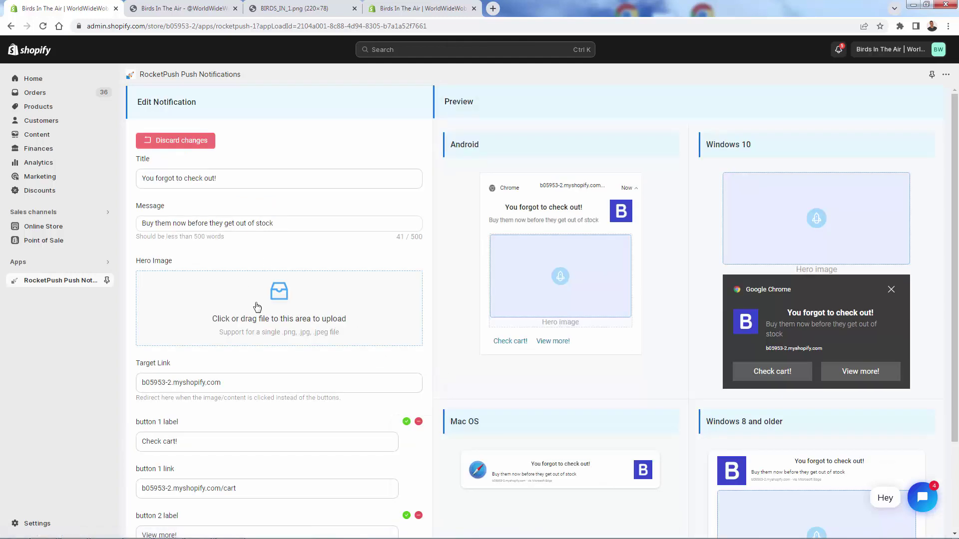
left_click(191, 224)
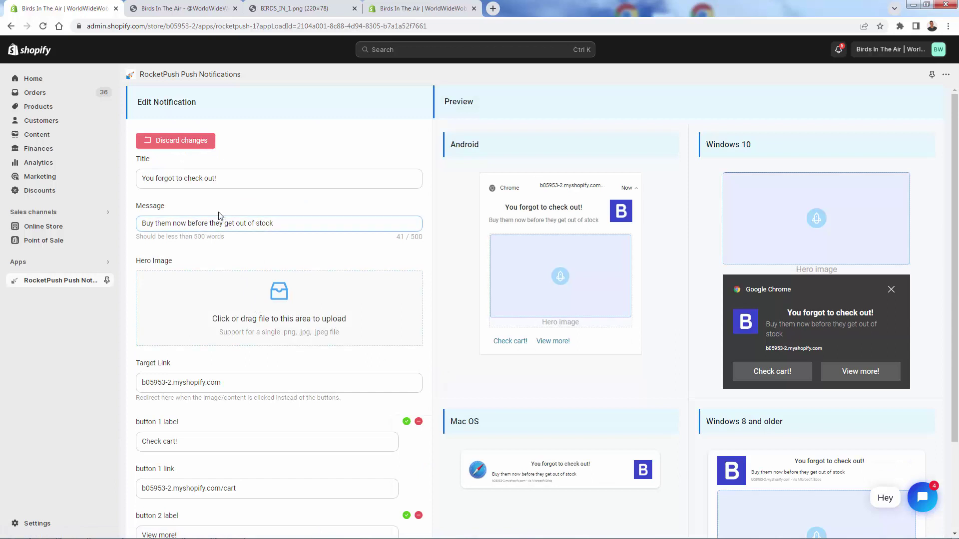
left_click(298, 184)
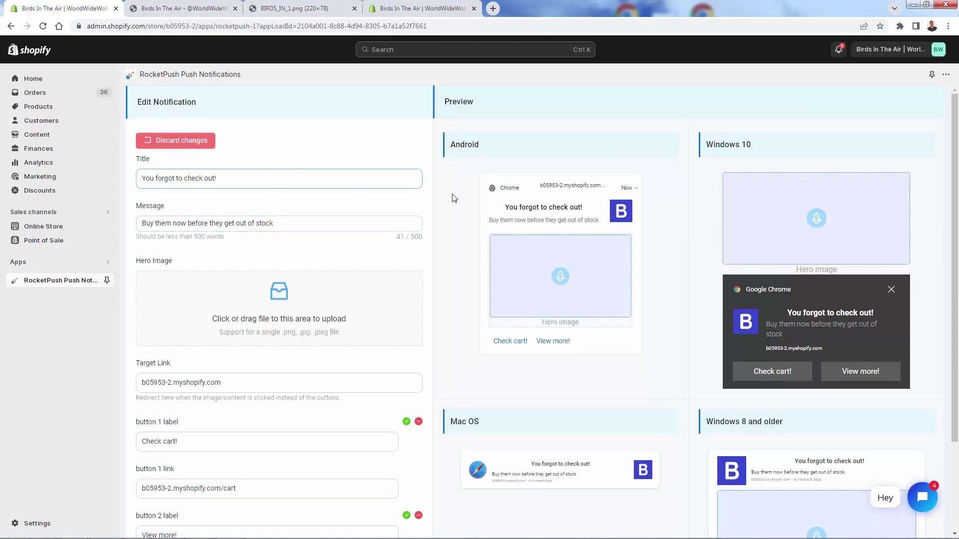
left_click(491, 190)
scroll(774, 475, "down", 2)
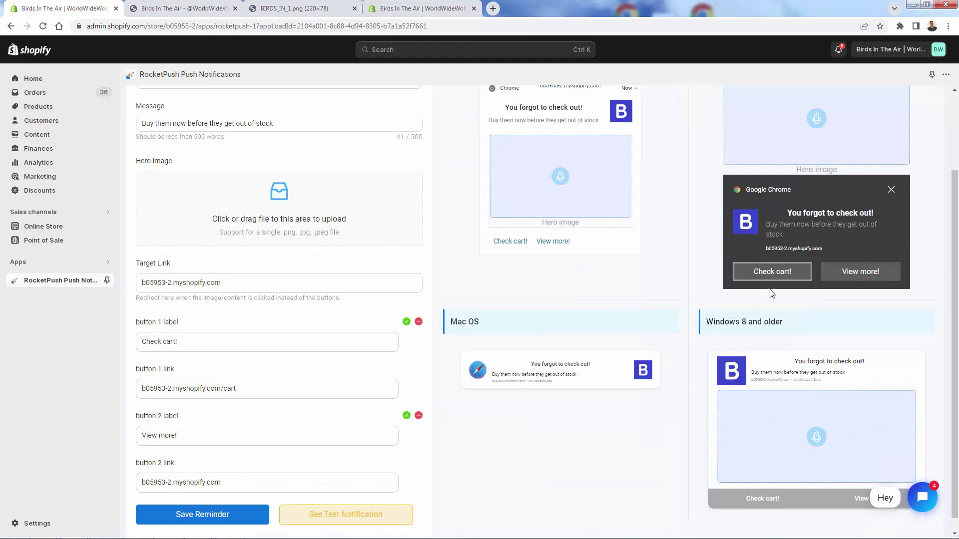
scroll(558, 349, "up", 2)
left_click(186, 180)
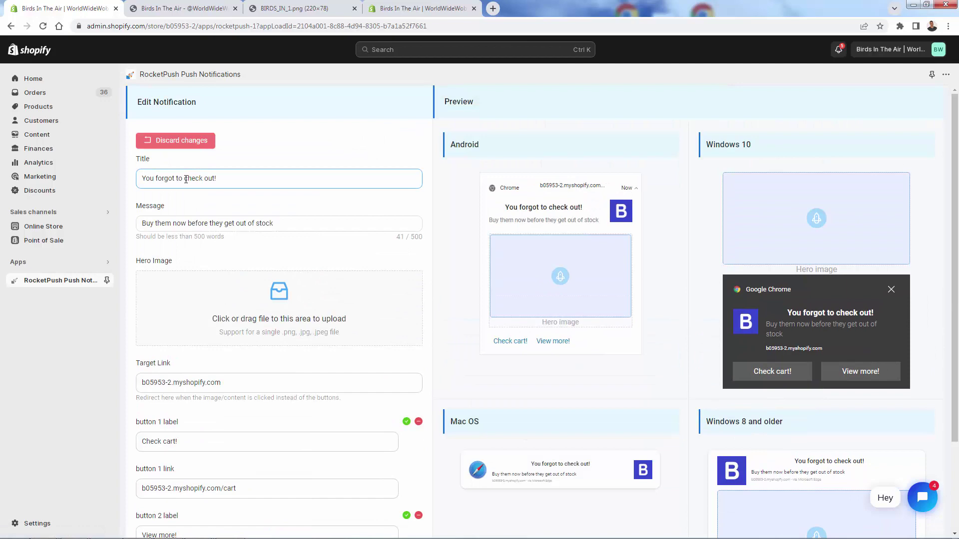
left_click(151, 160)
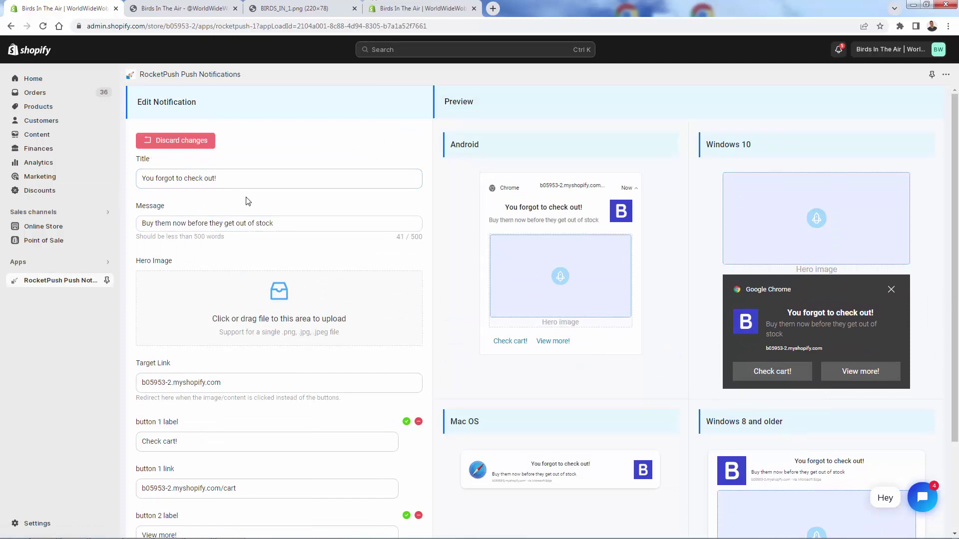
left_click(243, 182)
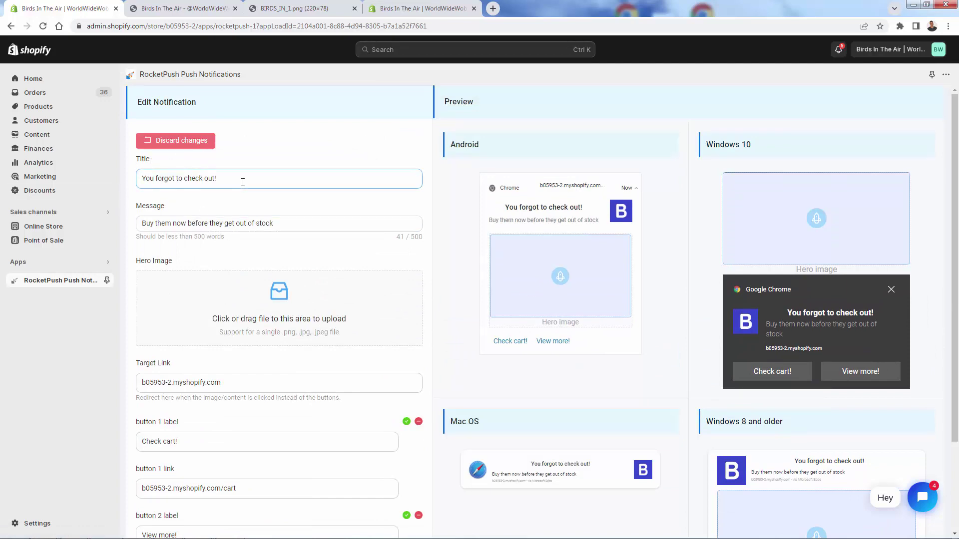
scroll(249, 210, "down", 3)
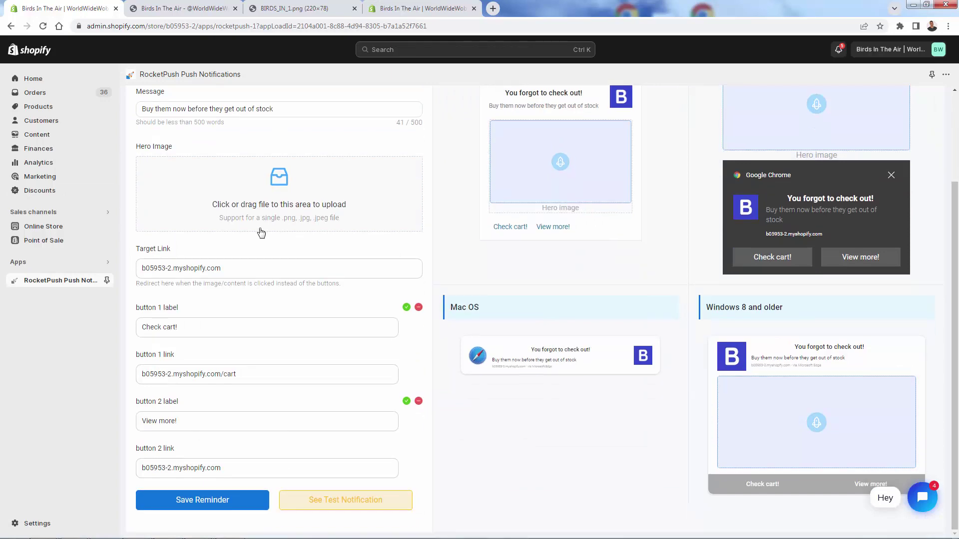
scroll(261, 233, "up", 3)
scroll(263, 228, "down", 2)
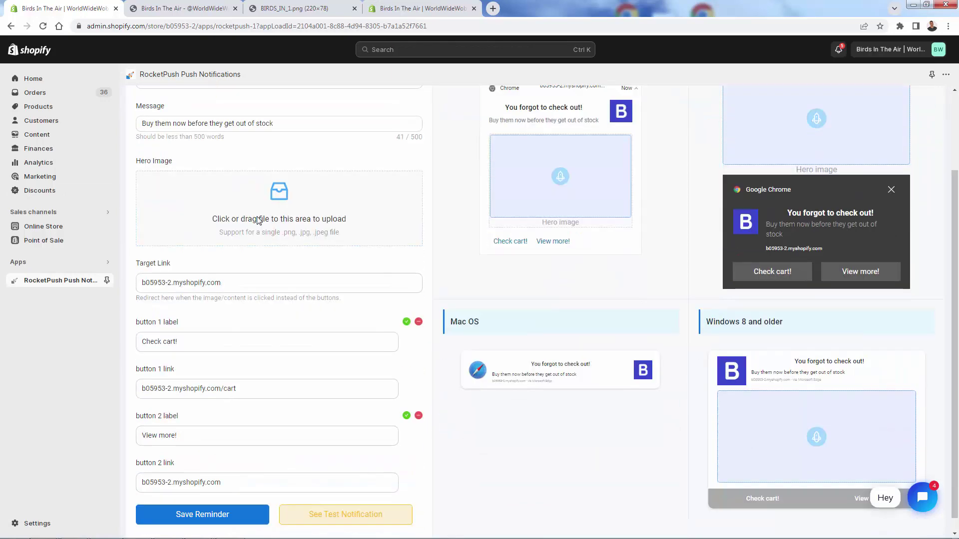
Check the Check cart! button label and its cart link, then save the reminder.
left_click(163, 344)
triple_click(163, 344)
left_click(190, 344)
left_click_drag(205, 389, 267, 395)
left_click(268, 394)
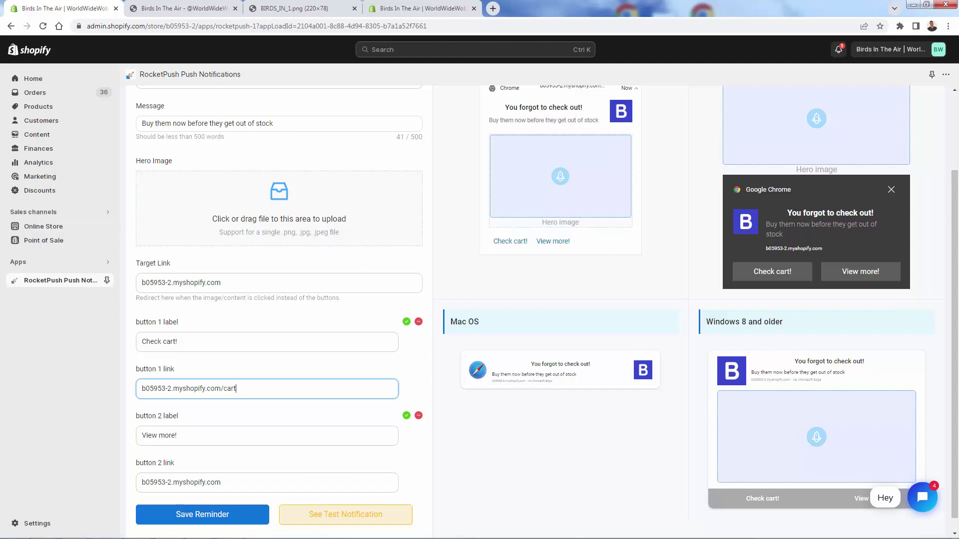
left_click(231, 519)
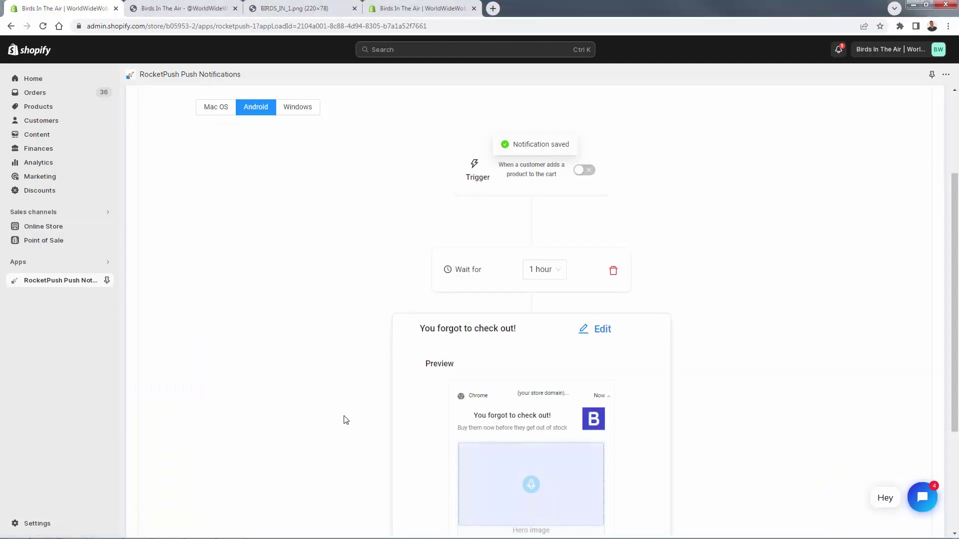
Preview the cart flow on Windows, then switch the preview back to Android.
scroll(367, 355, "down", 3)
scroll(302, 211, "down", 1)
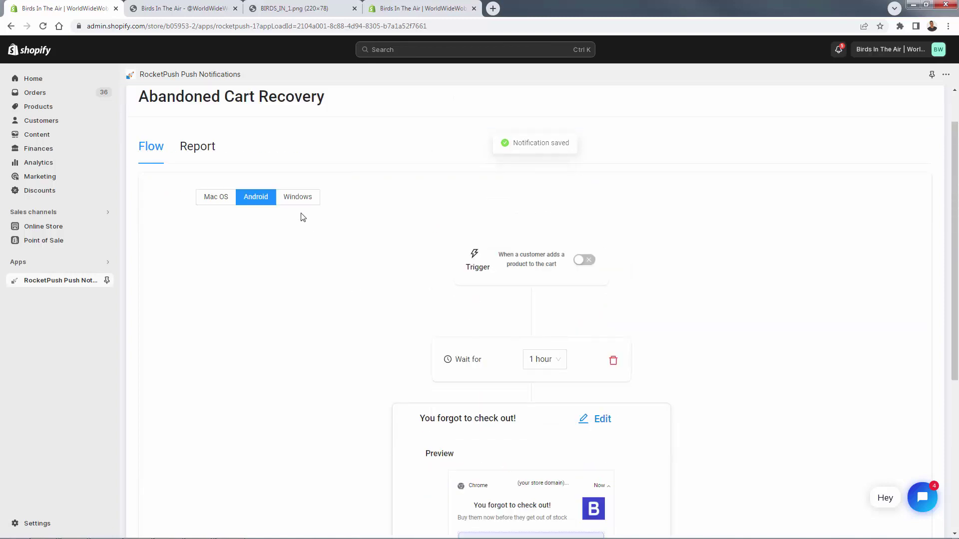
left_click(298, 202)
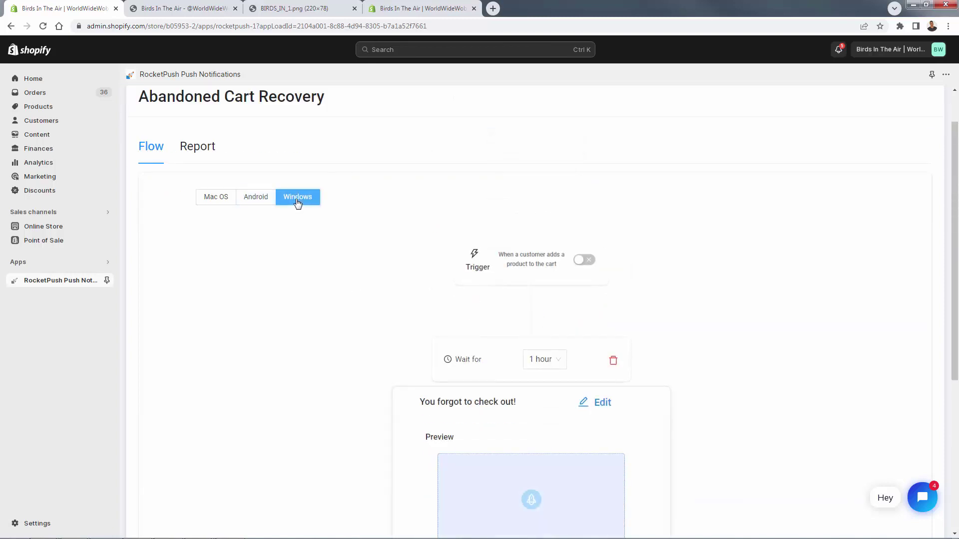
left_click(257, 199)
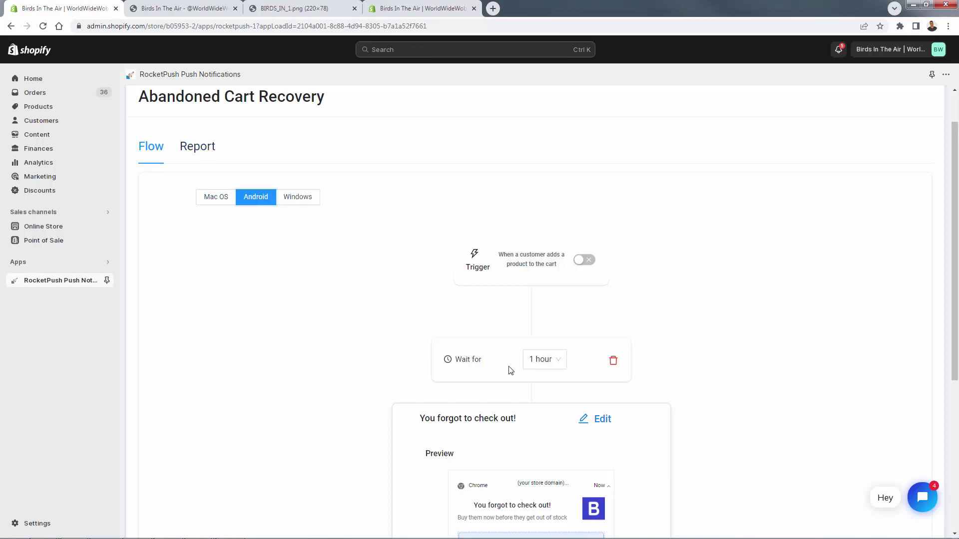
Change the first reminder's wait time from 1 hour to 15 minutes.
scroll(316, 316, "down", 5)
scroll(316, 317, "up", 1)
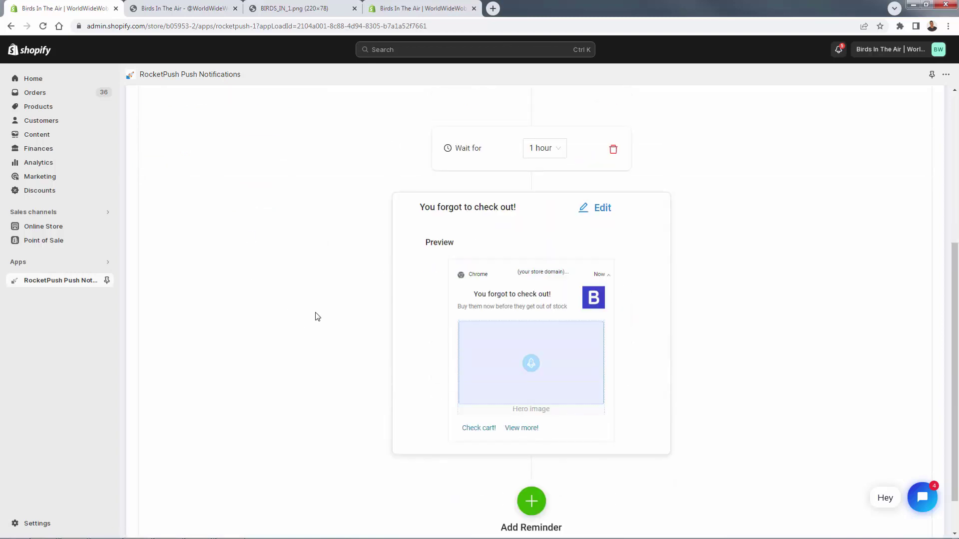
scroll(317, 314, "up", 2)
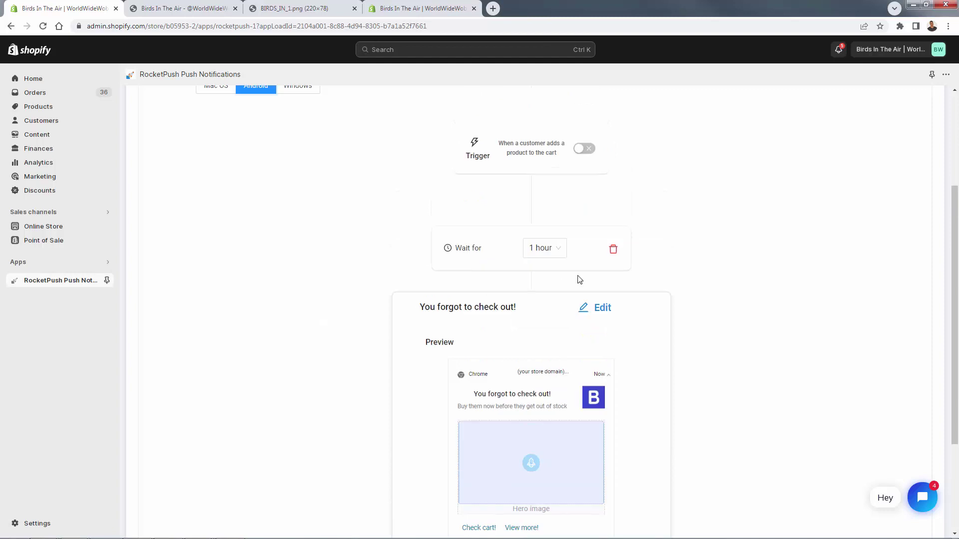
left_click(543, 255)
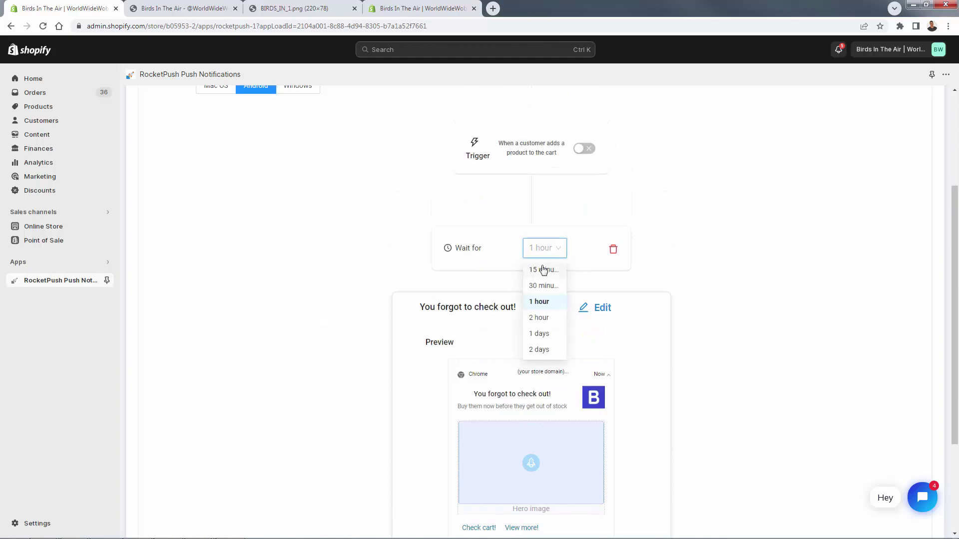
left_click(543, 270)
Add and save a second cart reminder.
scroll(288, 258, "down", 3)
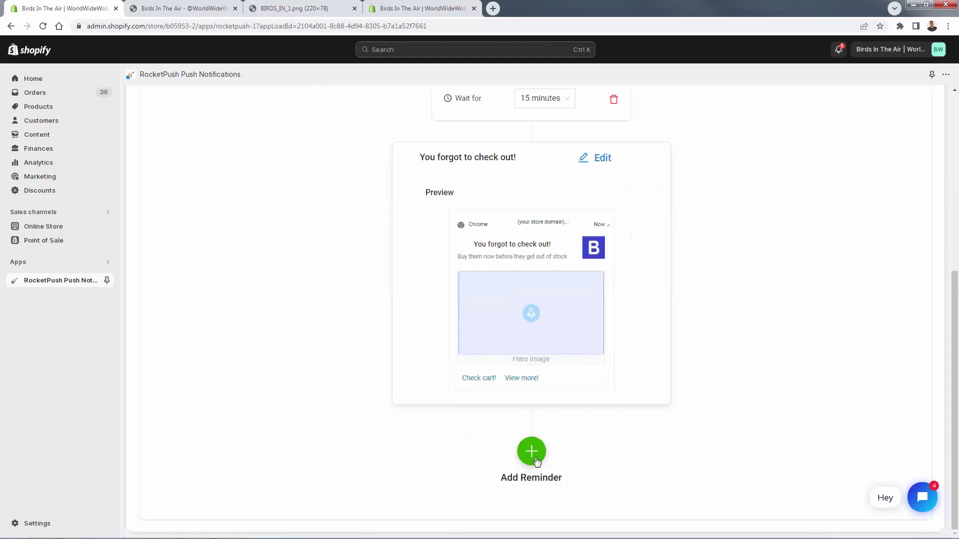
mouse_move(530, 454)
left_click(502, 409)
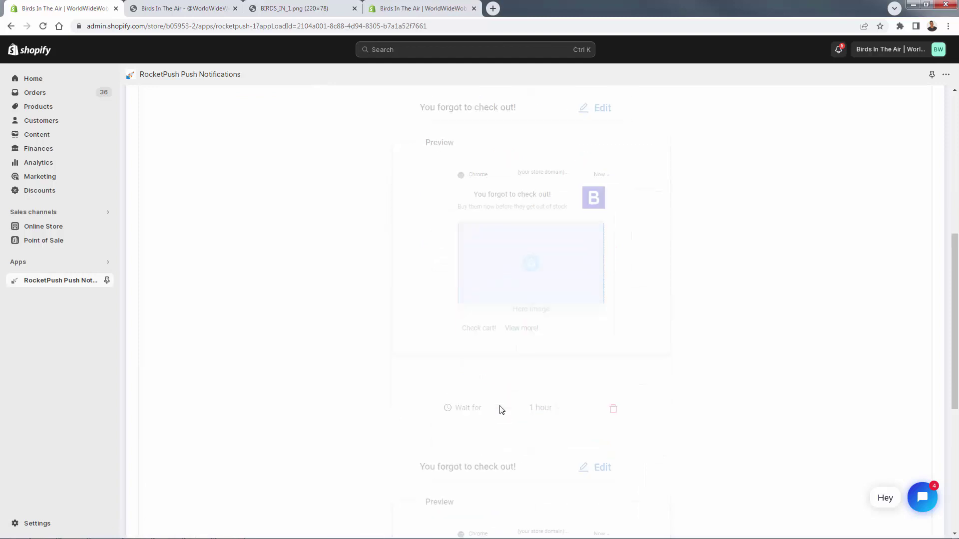
left_click(209, 500)
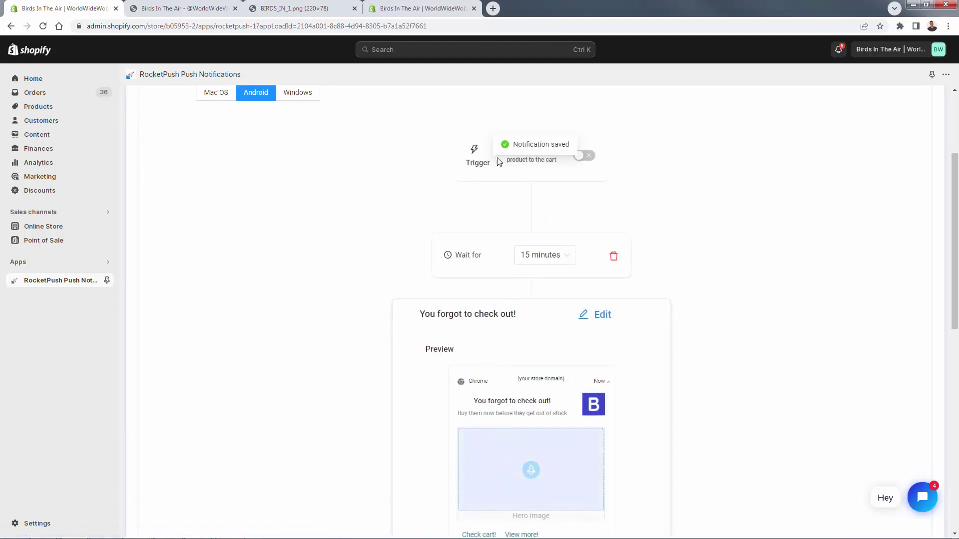
Set the second reminder's wait time to 1 days.
scroll(532, 232, "down", 1)
scroll(457, 292, "down", 2)
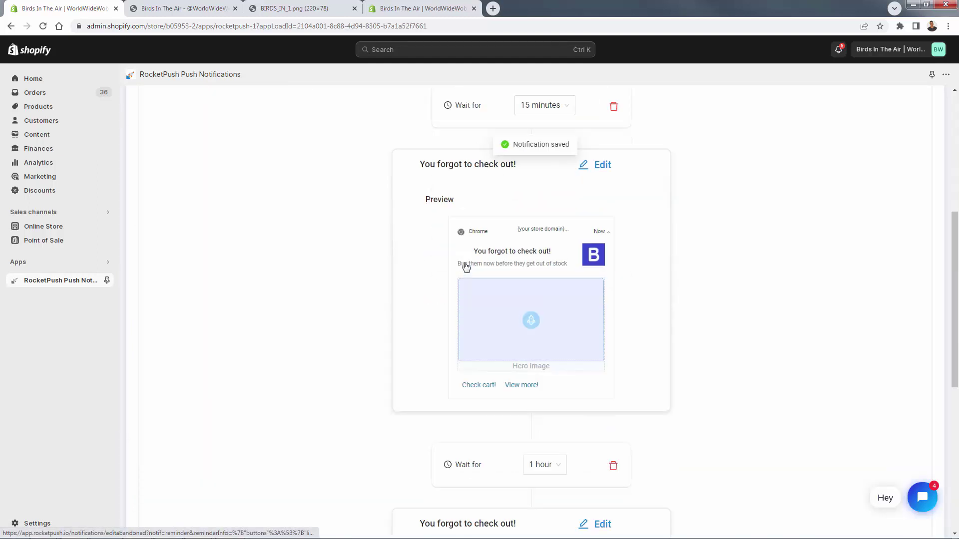
scroll(459, 339, "down", 2)
scroll(462, 264, "down", 2)
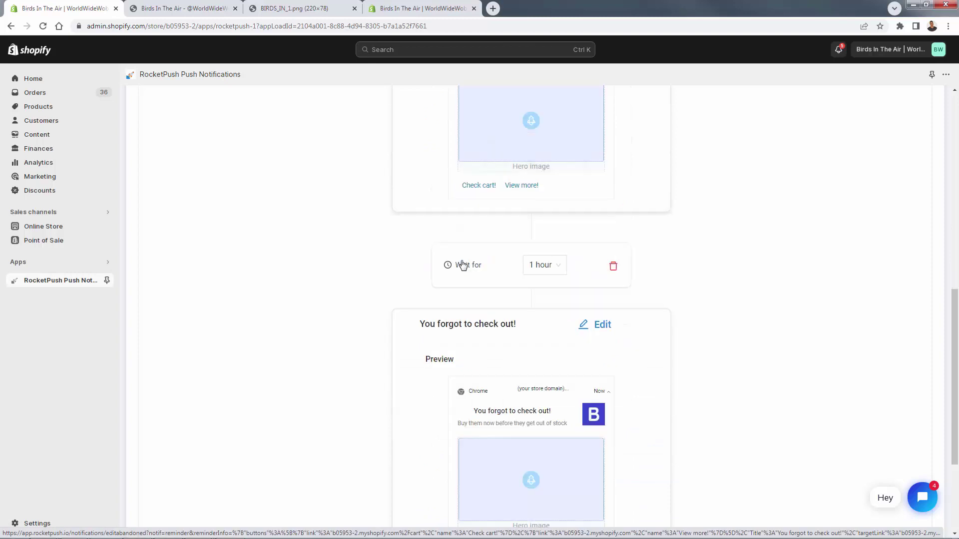
left_click(547, 270)
left_click(544, 352)
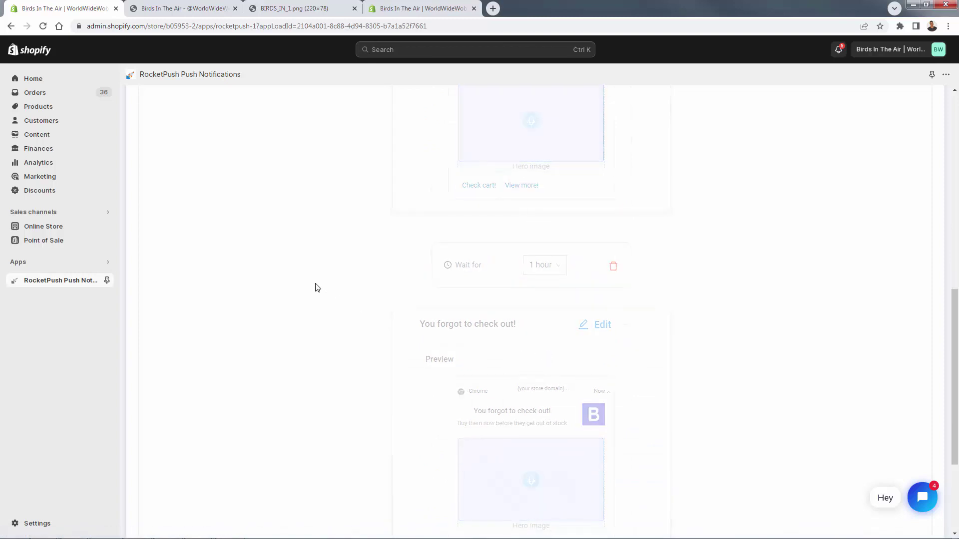
Add and save a third 'You forgot to check out!' reminder.
scroll(394, 359, "down", 3)
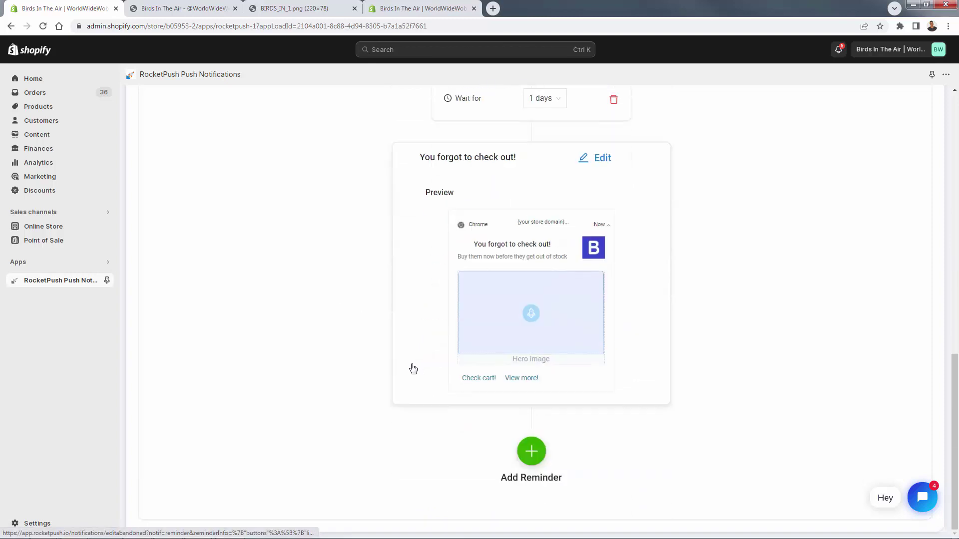
left_click(530, 450)
left_click(472, 406)
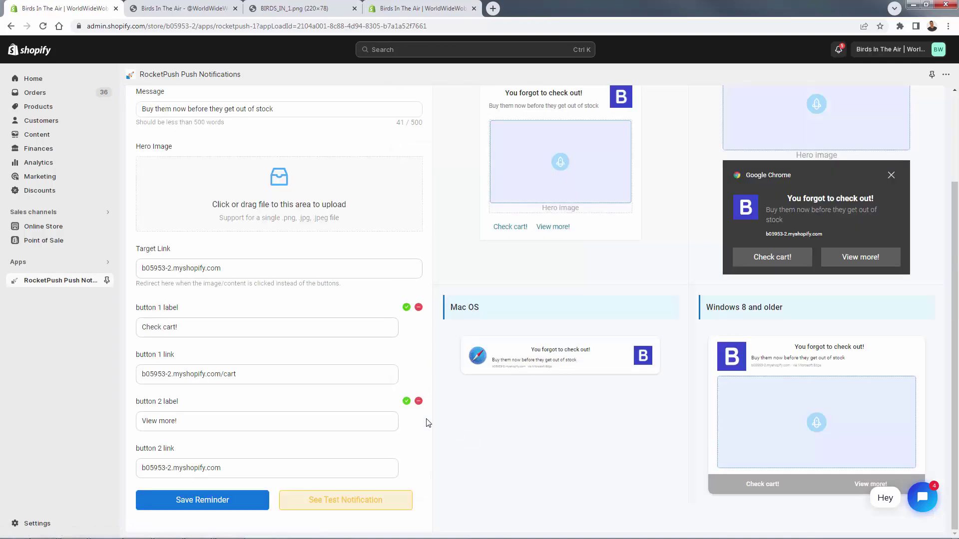
left_click(188, 501)
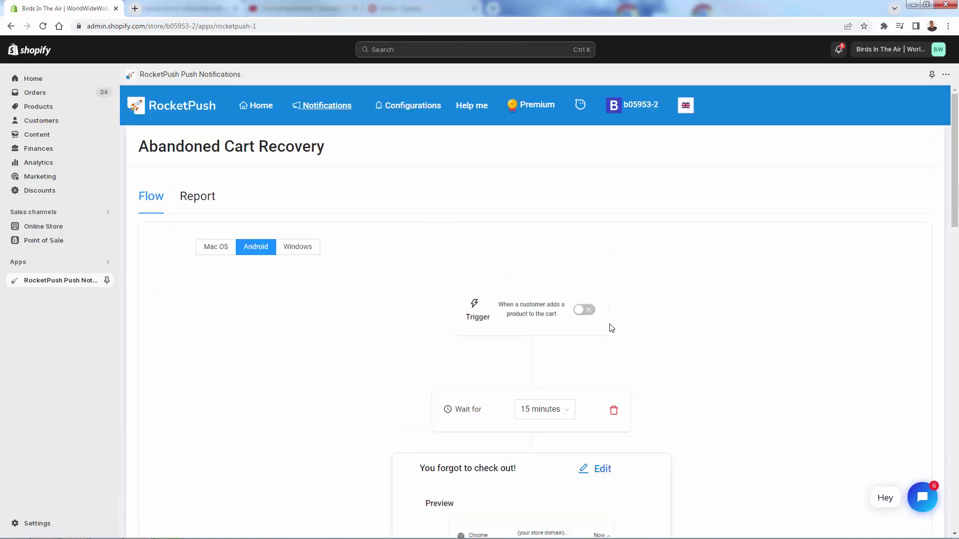
Switch on the abandoned-cart flow's add-to-cart trigger.
left_click(585, 310)
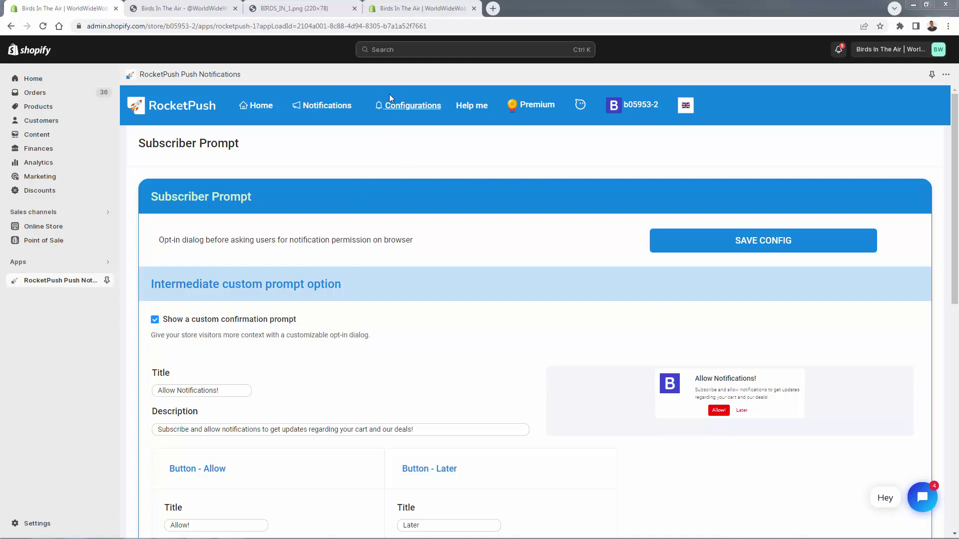
left_click_drag(170, 197, 280, 199)
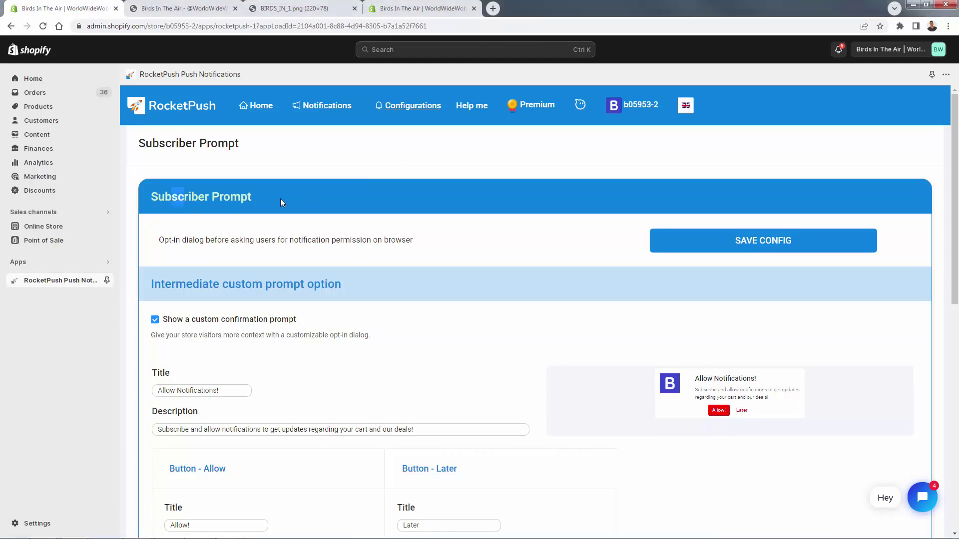
left_click(280, 198)
scroll(250, 199, "down", 1)
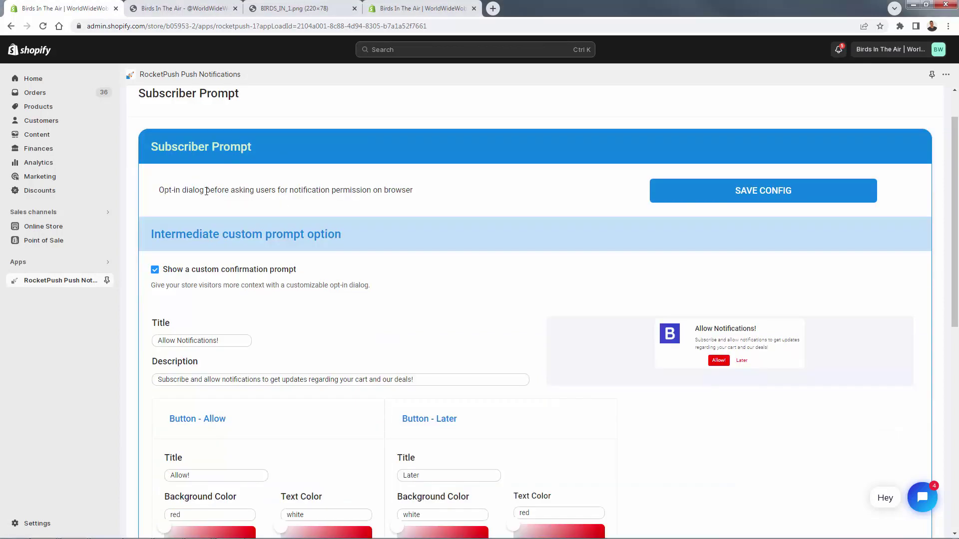
left_click_drag(200, 187, 325, 189)
left_click(253, 204)
Scroll through the Subscriber Prompt settings and inspect the opt-in preview.
scroll(289, 199, "down", 1)
scroll(289, 199, "down", 1)
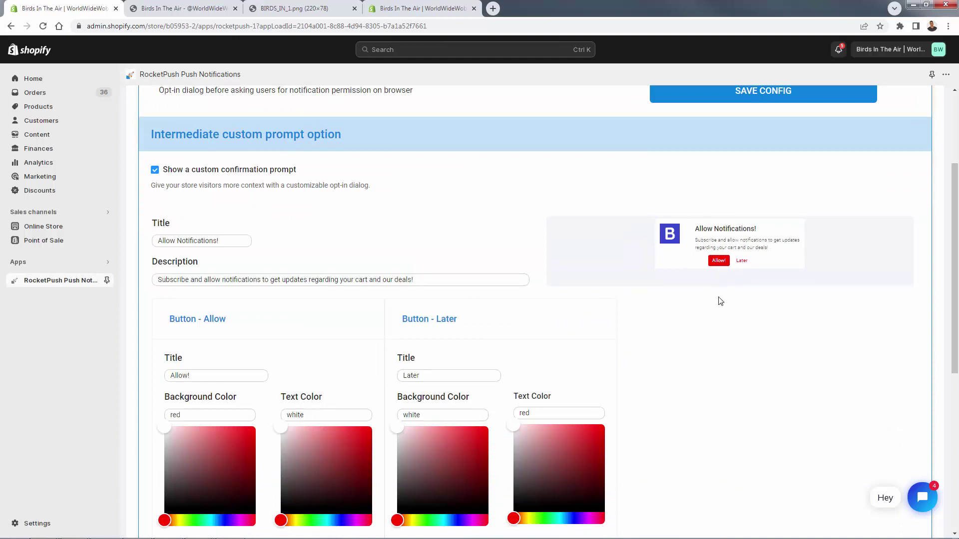
left_click_drag(699, 228, 707, 229)
triple_click(831, 251)
left_click(793, 257)
left_click_drag(793, 258, 655, 229)
left_click(654, 228)
scroll(649, 231, "down", 2)
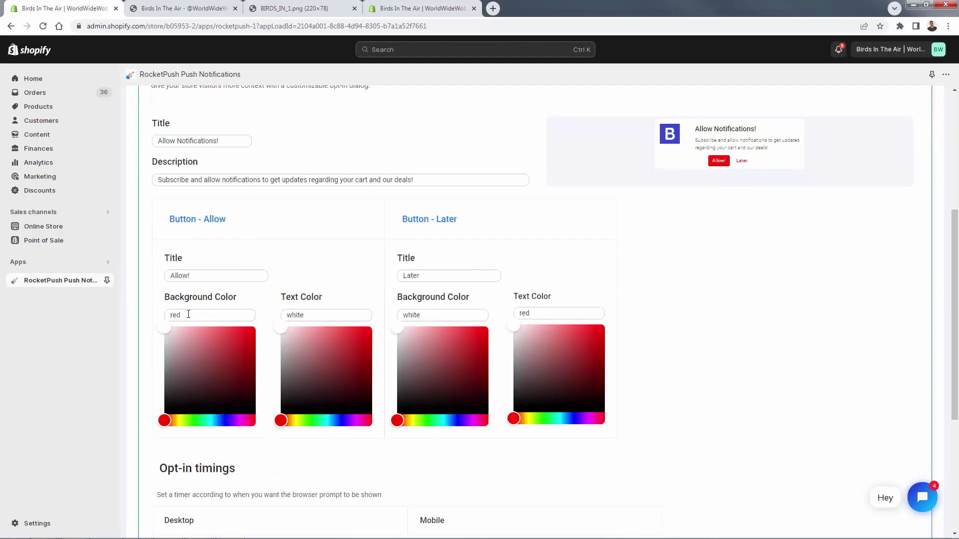
Change the Allow button's title to Allow.
left_click(191, 315)
left_click(192, 276)
key("ctrl+a")
type("Subscribe")
key("ctrl+a")
type("All")
key("ctrl+a")
type("Allow")
Set the Allow button's background colour to dark blue #0d4a93.
left_click(218, 420)
left_click(255, 328)
left_click(247, 361)
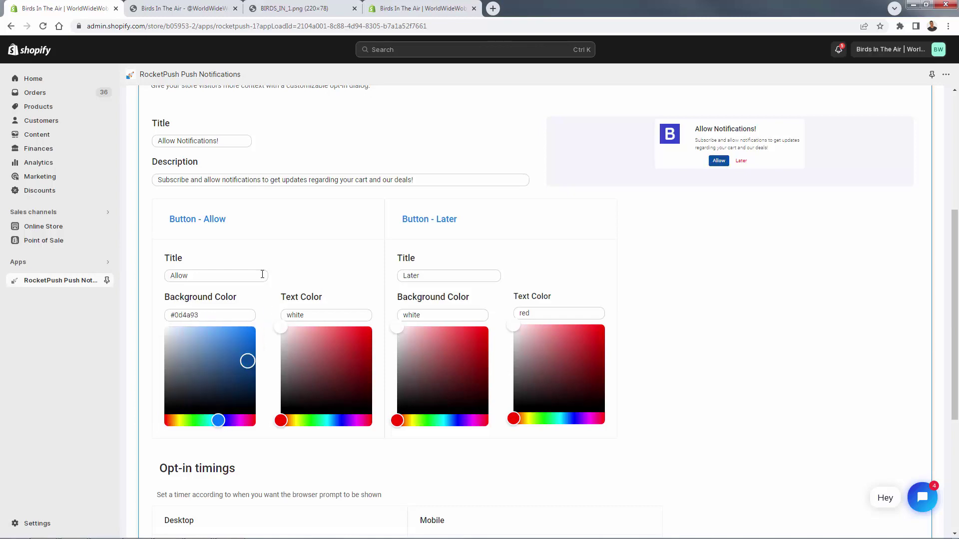
Under Opt-in timings, set Desktop Show after to 12 and Mobile Show after to 7 seconds.
scroll(334, 255, "down", 5)
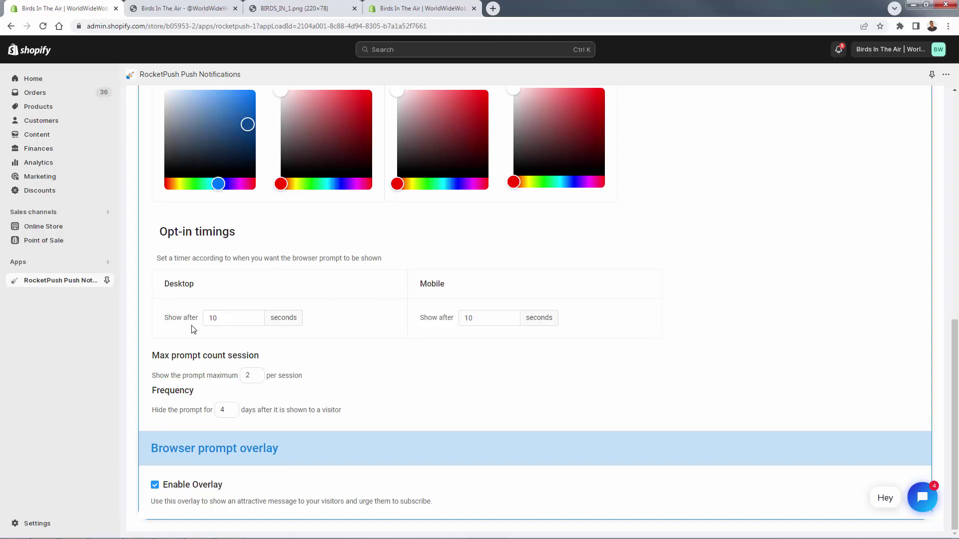
left_click(213, 325)
left_click(513, 324)
left_click(513, 323)
left_click(262, 326)
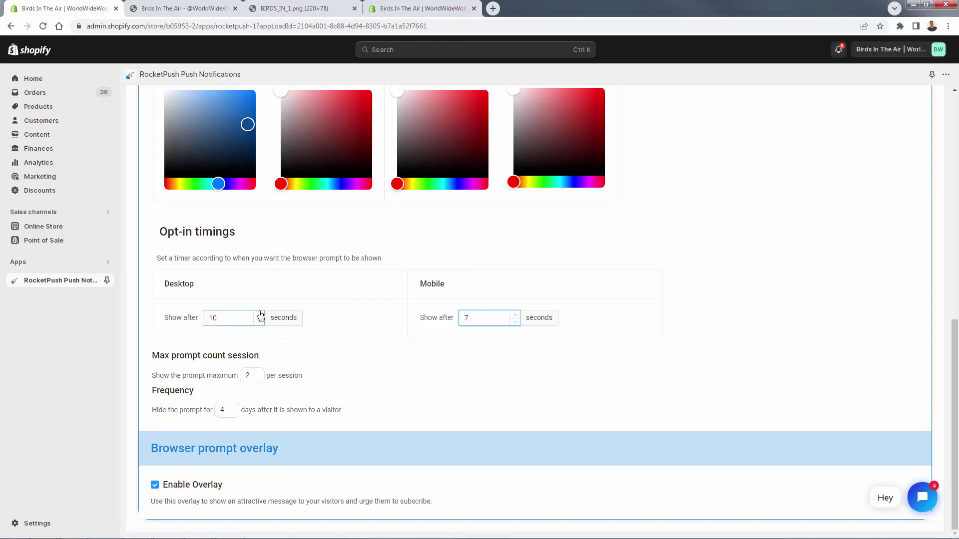
double_click(260, 315)
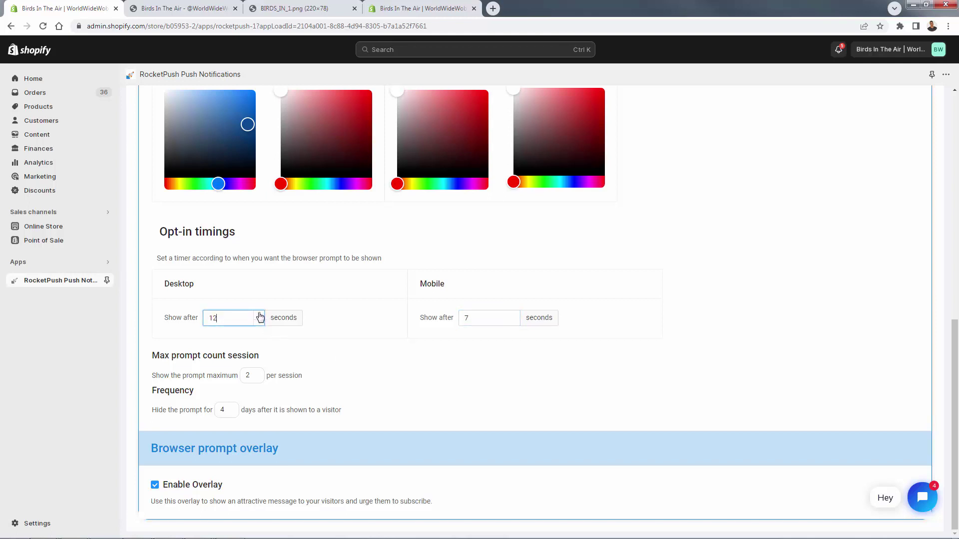
left_click(753, 401)
Save the Subscriber Prompt configuration with SAVE CONFIG.
scroll(544, 392, "up", 10)
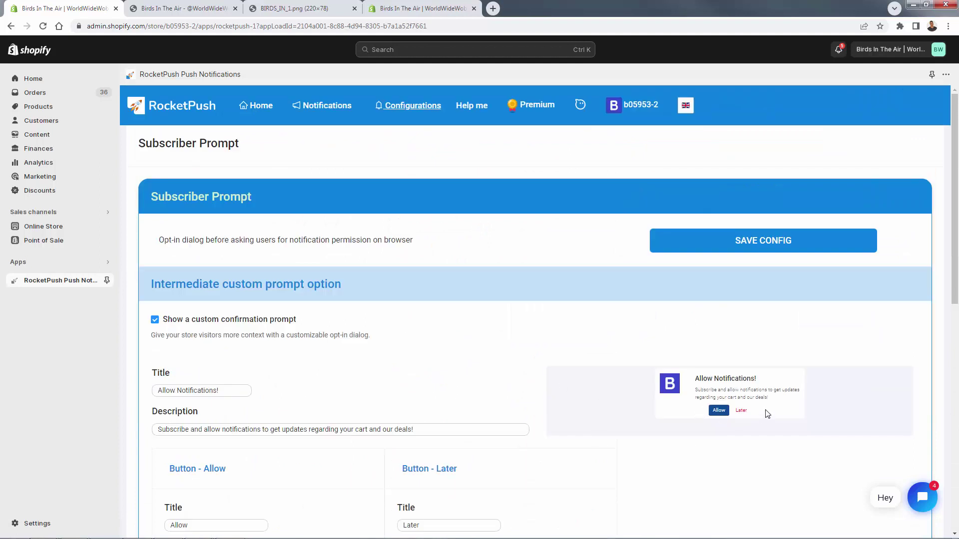
left_click(722, 246)
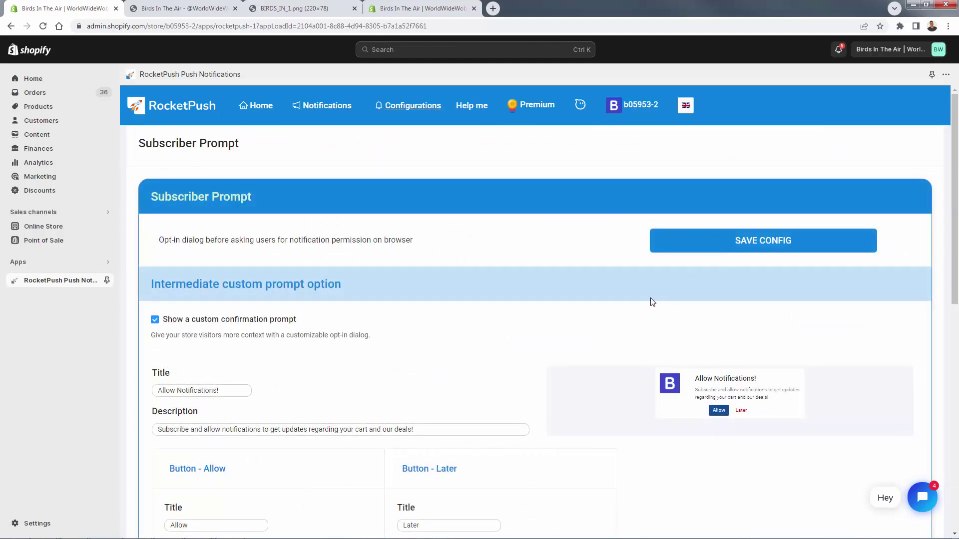